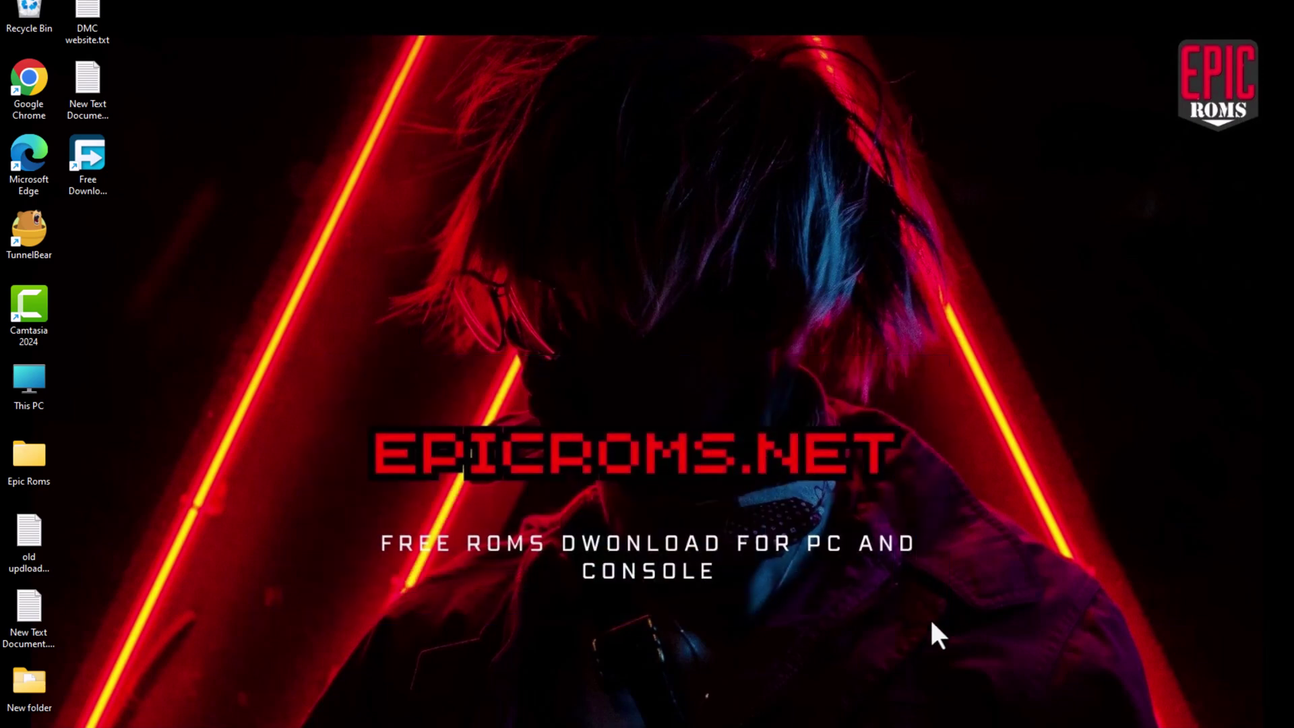
{"action": "left_click_drag", "start_coordinate": [294, 320], "coordinate": [805, 636]}
{"action": "left_click_drag", "start_coordinate": [259, 492], "coordinate": [1049, 531]}
{"action": "left_click_drag", "start_coordinate": [328, 635], "coordinate": [980, 630]}
{"action": "left_click_drag", "start_coordinate": [237, 348], "coordinate": [987, 669]}
{"action": "left_click_drag", "start_coordinate": [271, 506], "coordinate": [1085, 512]}
{"action": "left_click_drag", "start_coordinate": [313, 616], "coordinate": [930, 611]}
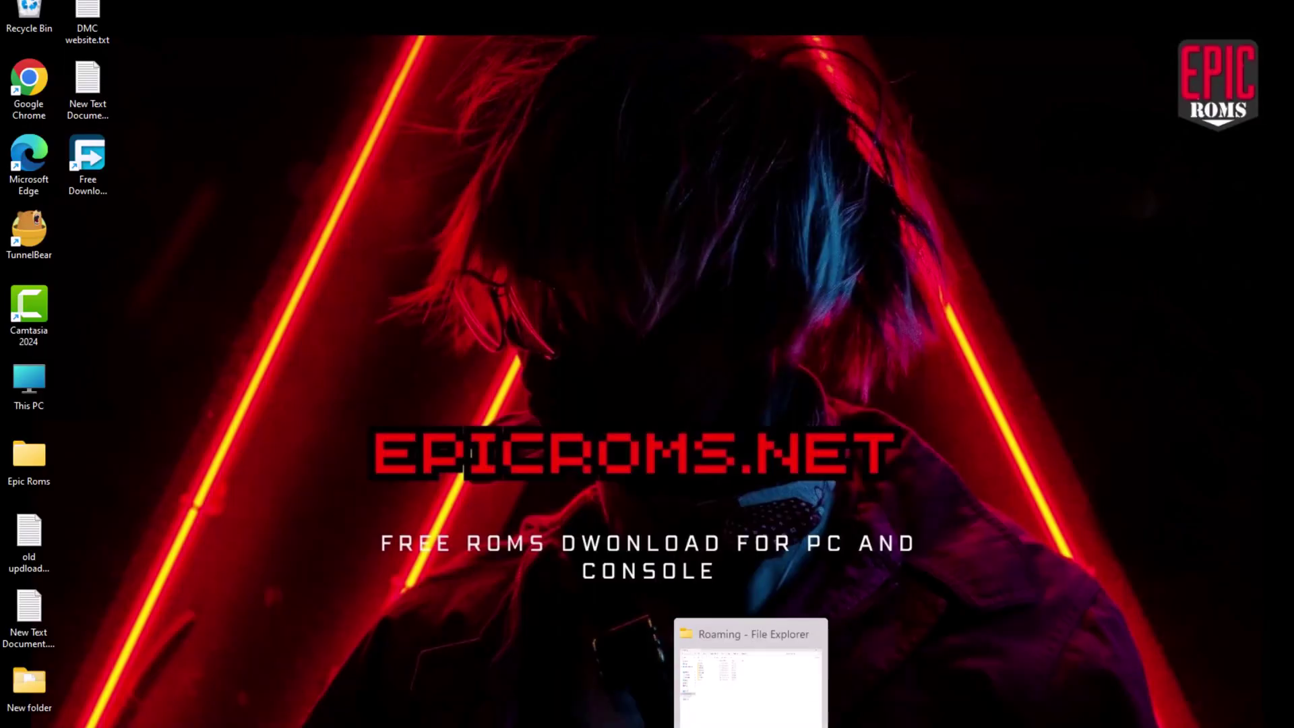
Open the Downloads folder in File Explorer and extract Super-Mario-3D-World-USA-Wii-U.rar into its own folder.
{"action": "left_click", "coordinate": [724, 673]}
{"action": "left_click", "coordinate": [59, 217]}
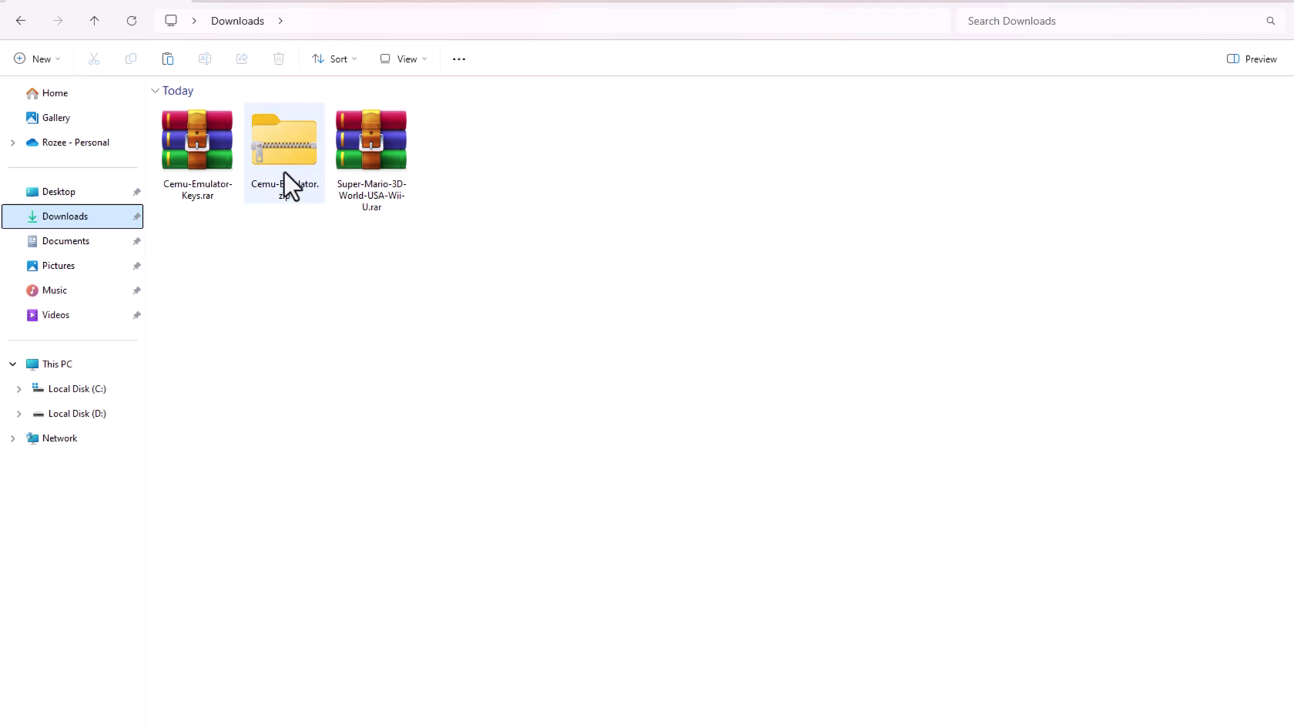
{"action": "left_click", "coordinate": [355, 163]}
{"action": "right_click", "coordinate": [356, 162]}
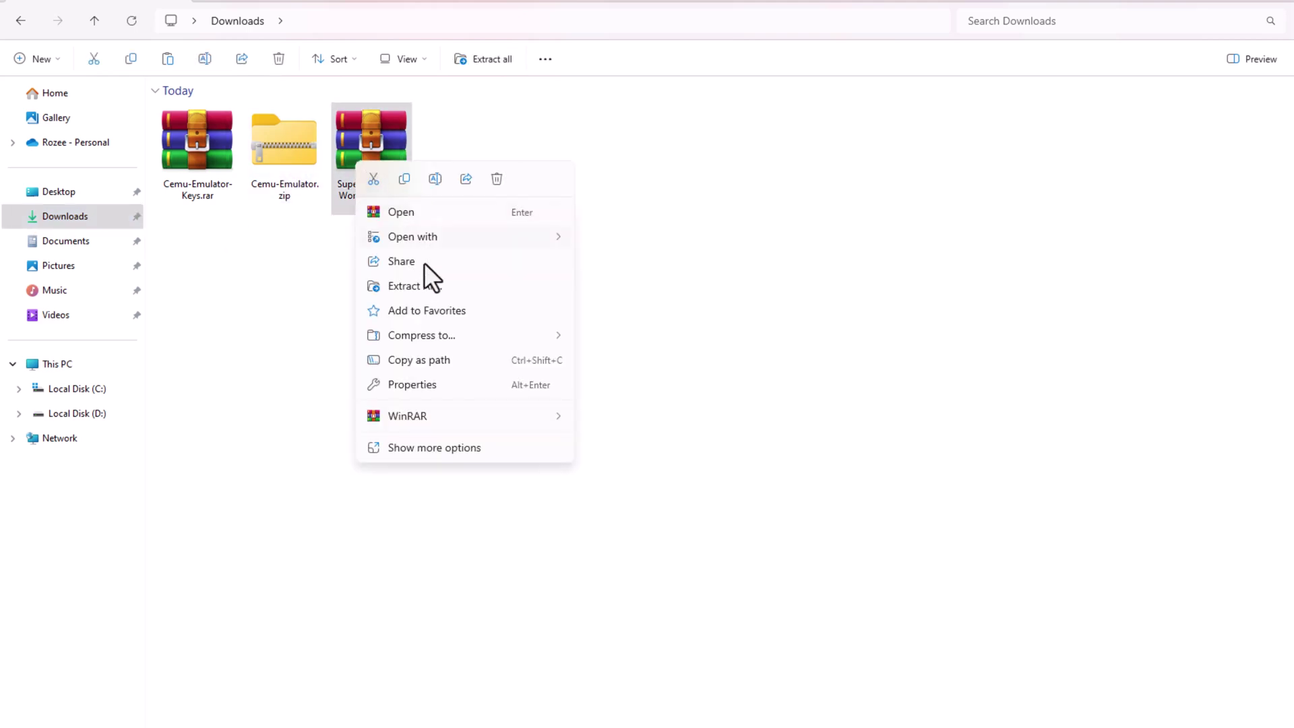
{"action": "mouse_move", "coordinate": [499, 412]}
{"action": "left_click", "coordinate": [668, 469]}
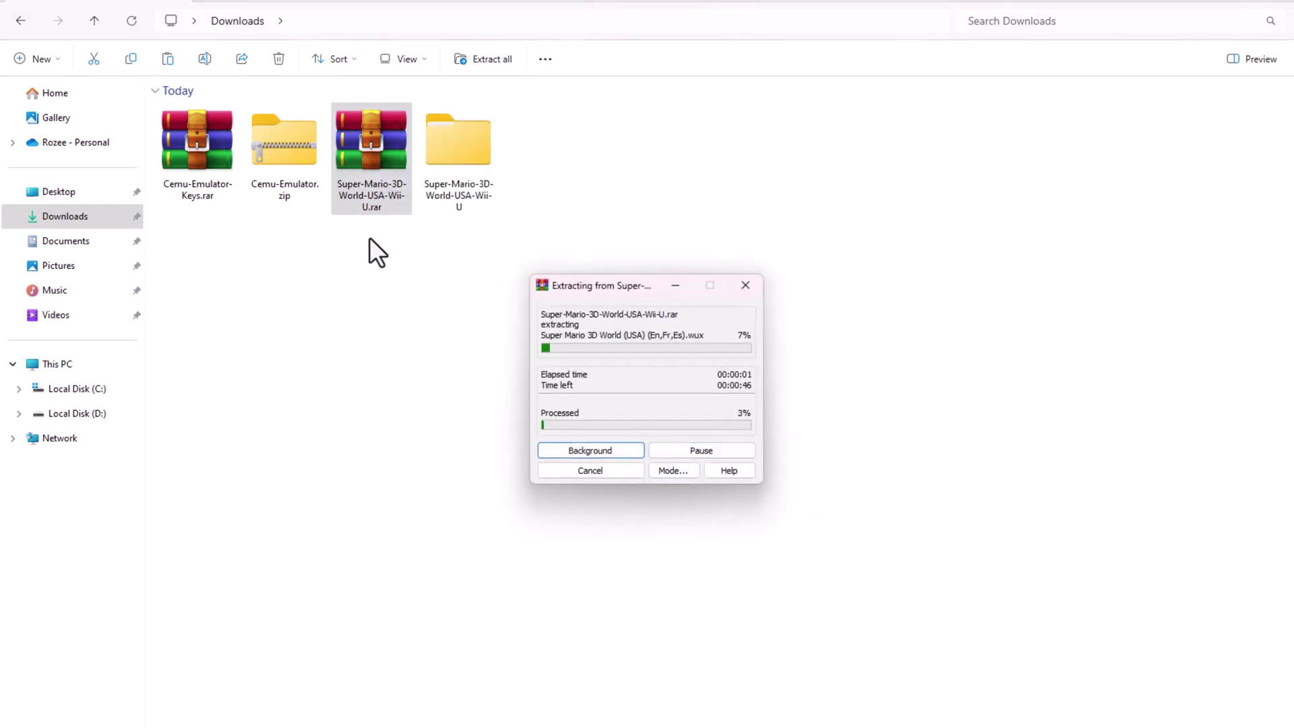
Extract Cemu-Emulator.zip into a Cemu-Emulator folder with WinRAR.
{"action": "right_click", "coordinate": [270, 162]}
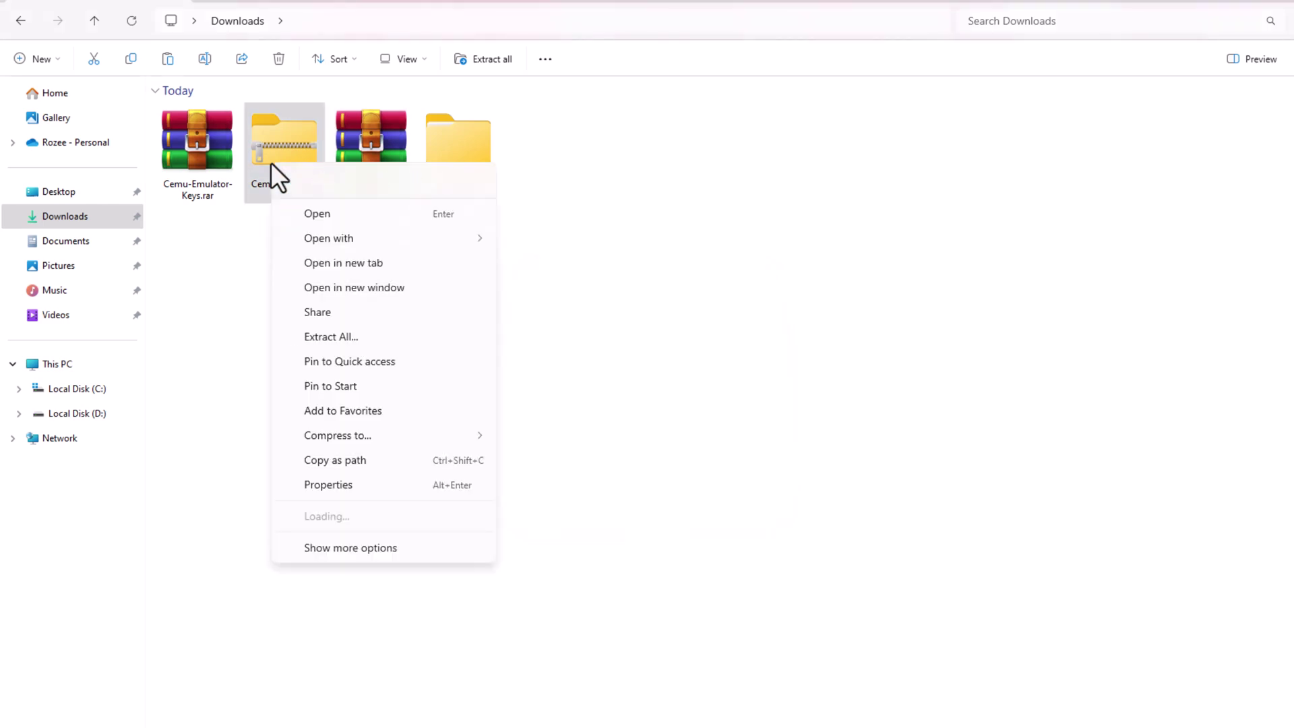
{"action": "mouse_move", "coordinate": [404, 515]}
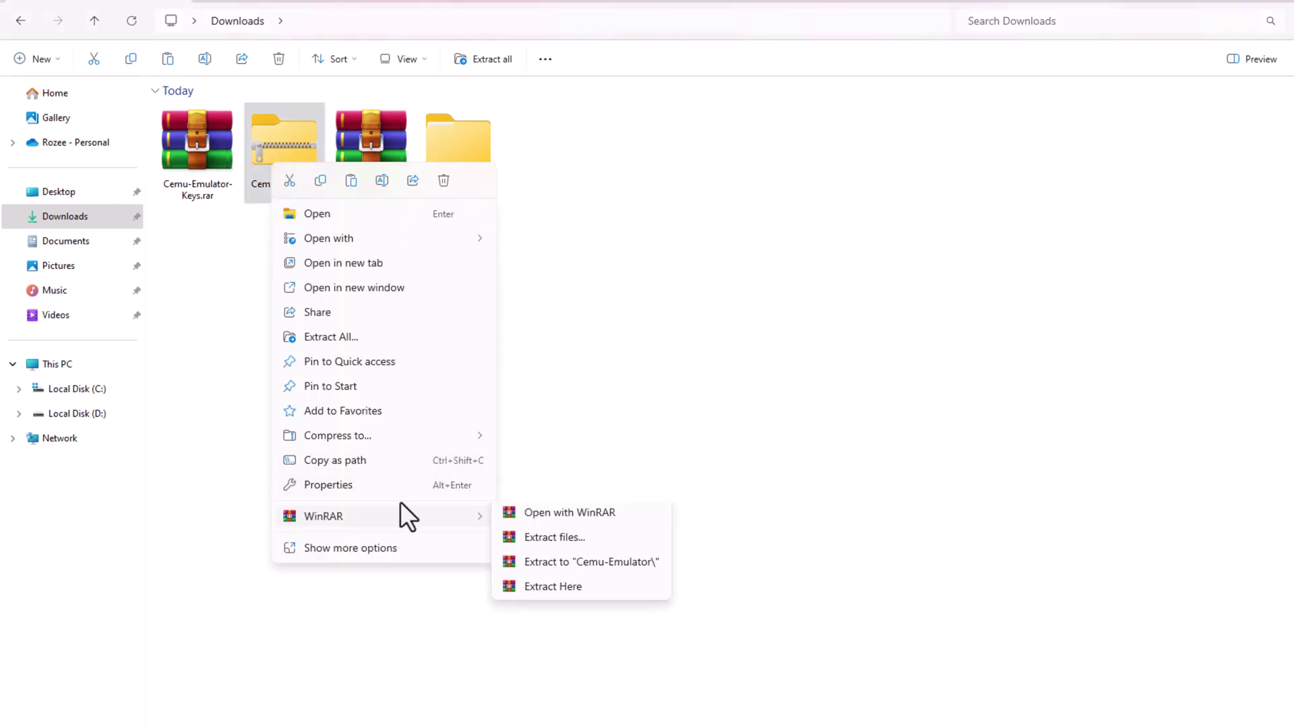
{"action": "left_click", "coordinate": [570, 592]}
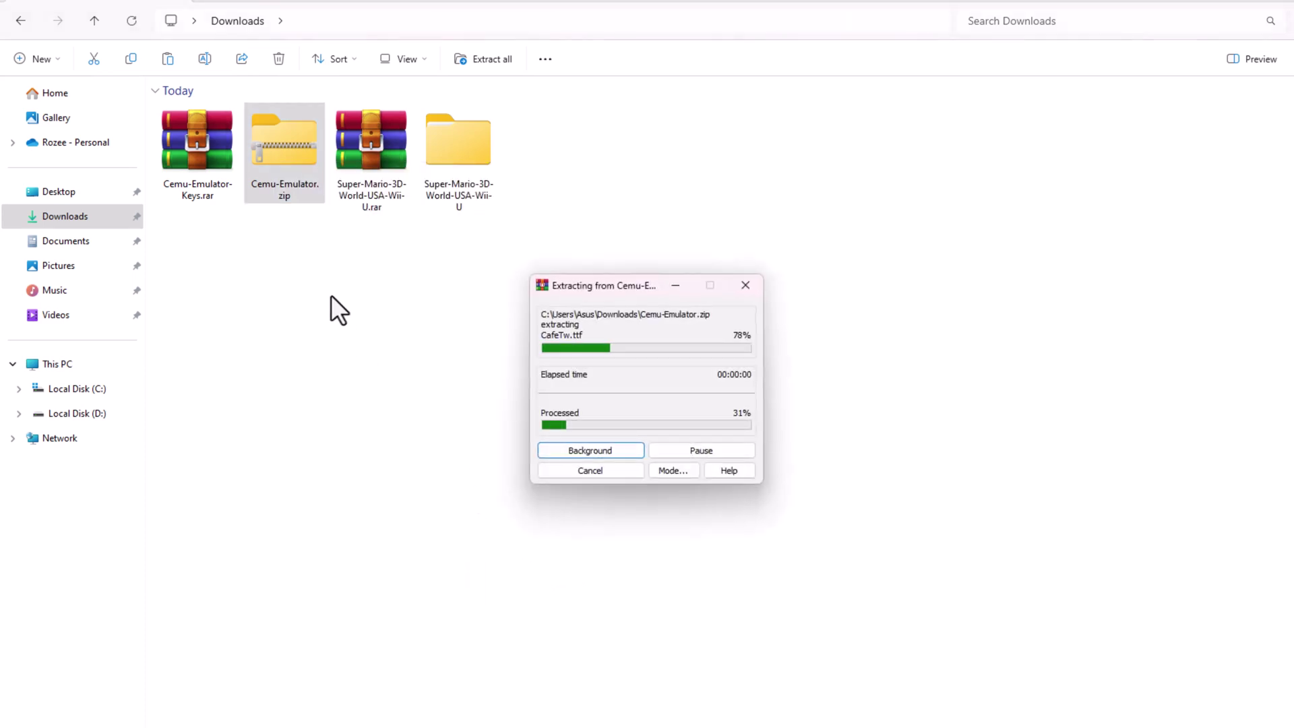
Extract Cemu-Emulator-Keys.rar into a Cemu-Emulator-Keys folder with WinRAR.
{"action": "left_click", "coordinate": [199, 157]}
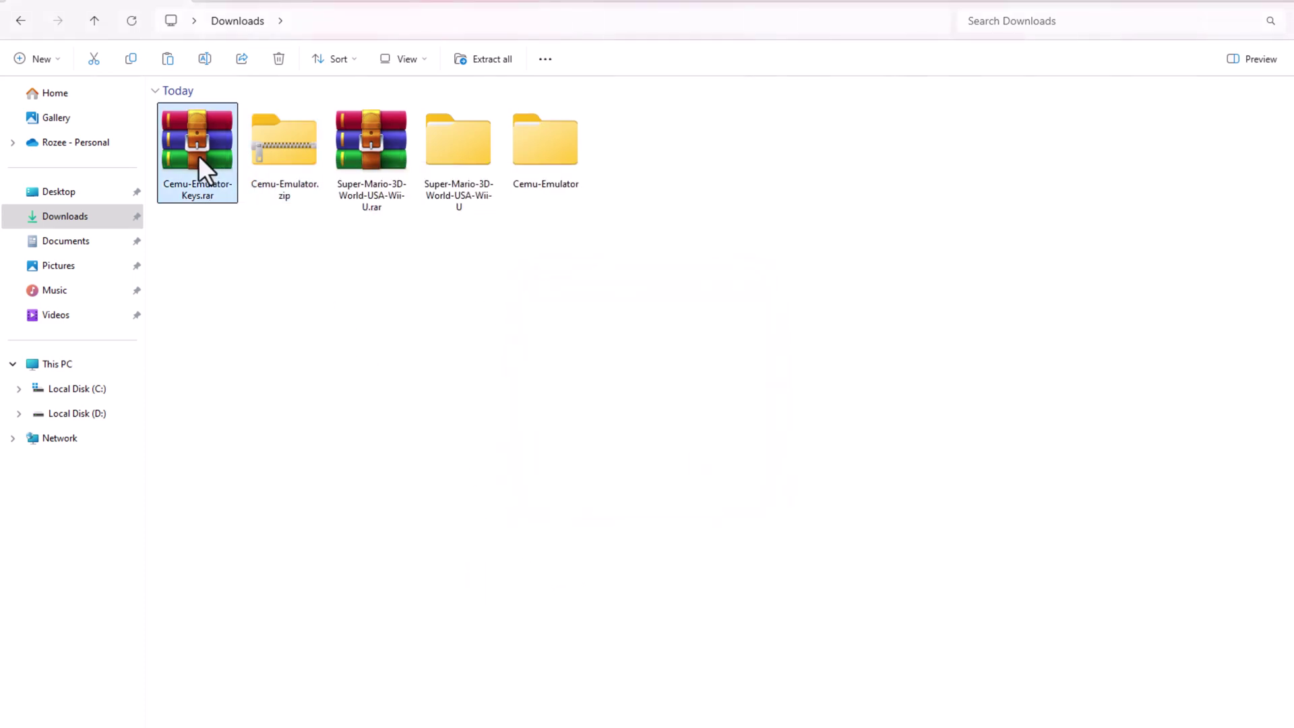
{"action": "right_click", "coordinate": [198, 155]}
{"action": "mouse_move", "coordinate": [291, 414]}
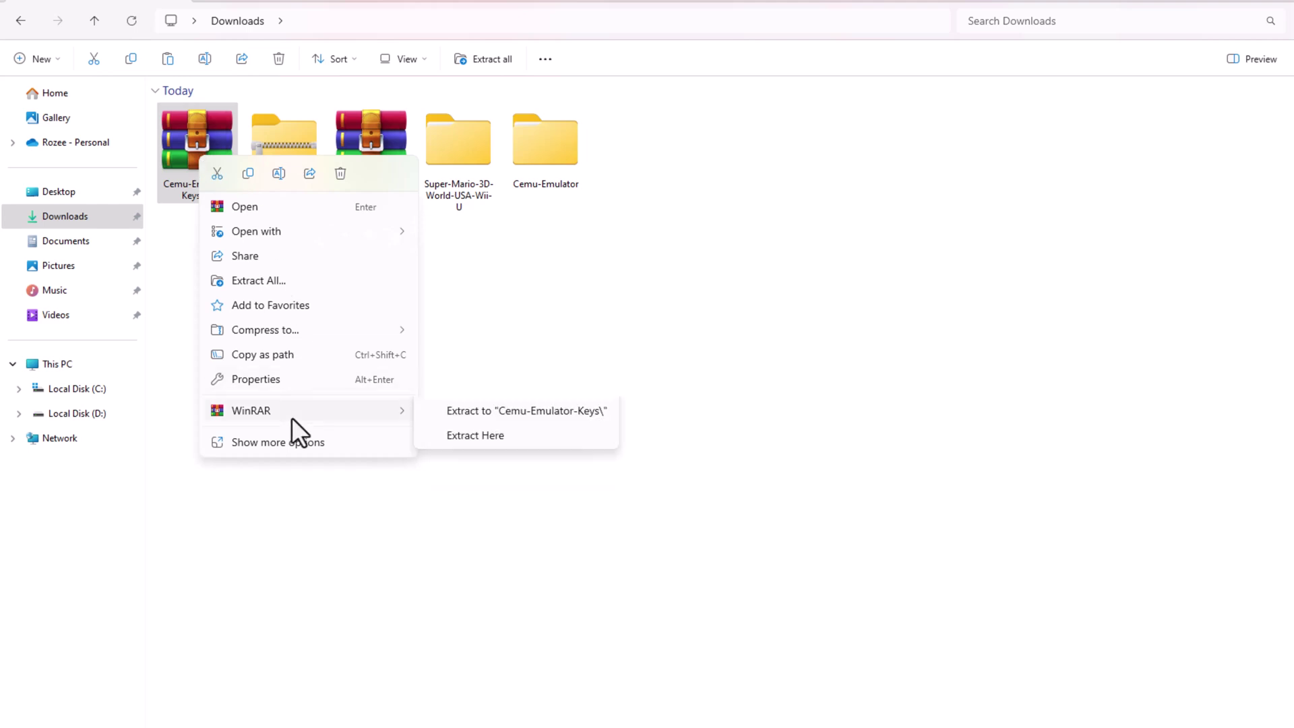
{"action": "left_click", "coordinate": [489, 475]}
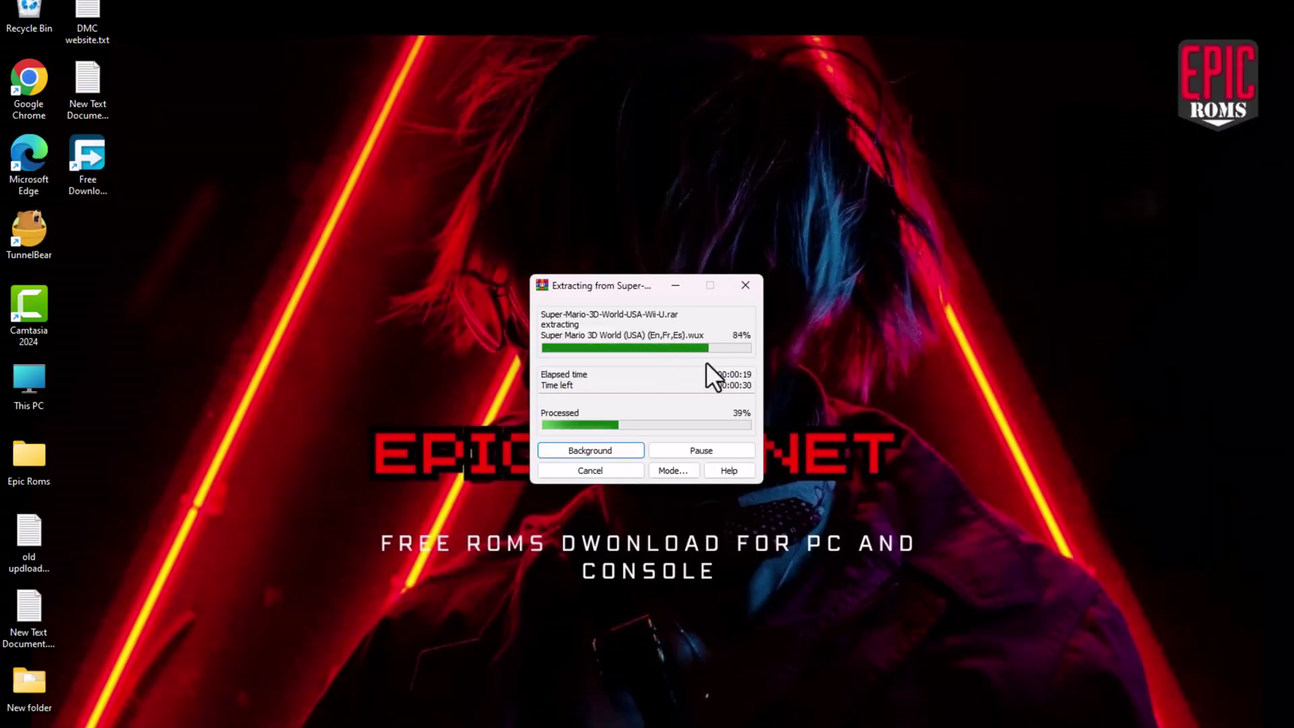
{"action": "left_click", "coordinate": [671, 283]}
{"action": "left_click_drag", "start_coordinate": [307, 397], "coordinate": [923, 609]}
{"action": "left_click_drag", "start_coordinate": [330, 379], "coordinate": [933, 629]}
{"action": "left_click", "coordinate": [903, 683]}
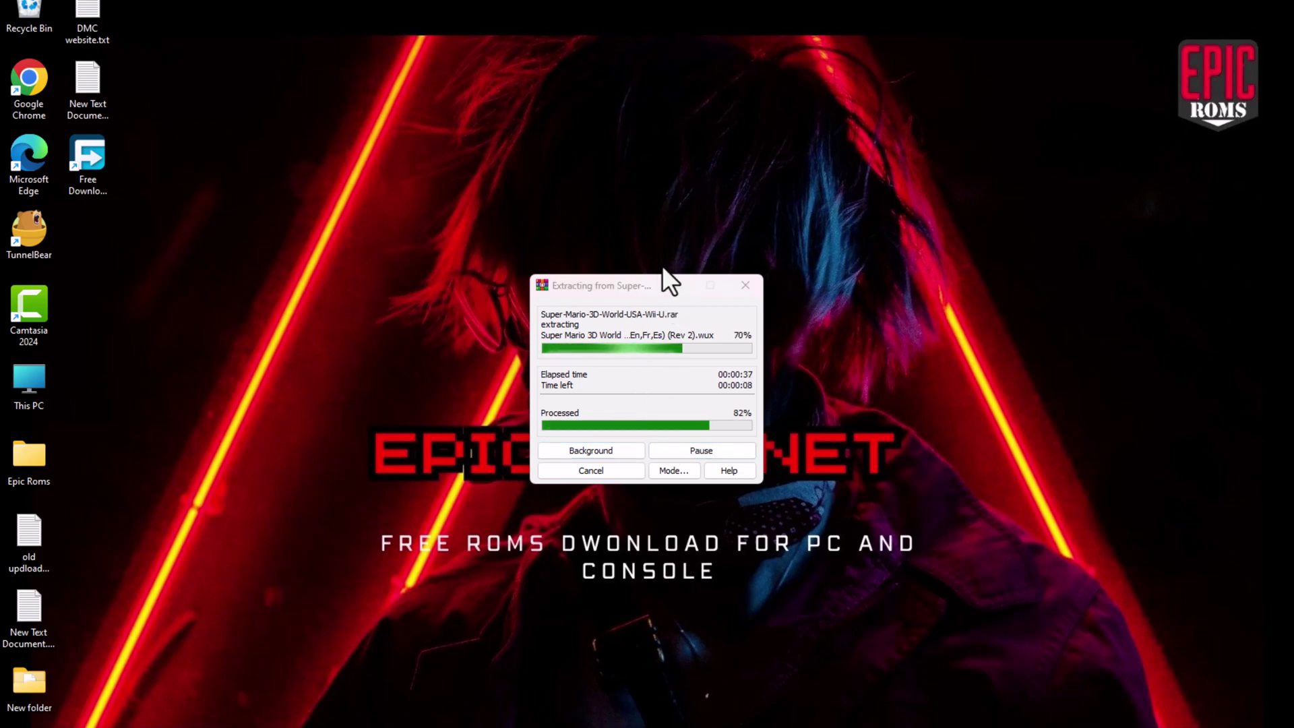
{"action": "left_click", "coordinate": [674, 285]}
{"action": "left_click_drag", "start_coordinate": [279, 352], "coordinate": [968, 600]}
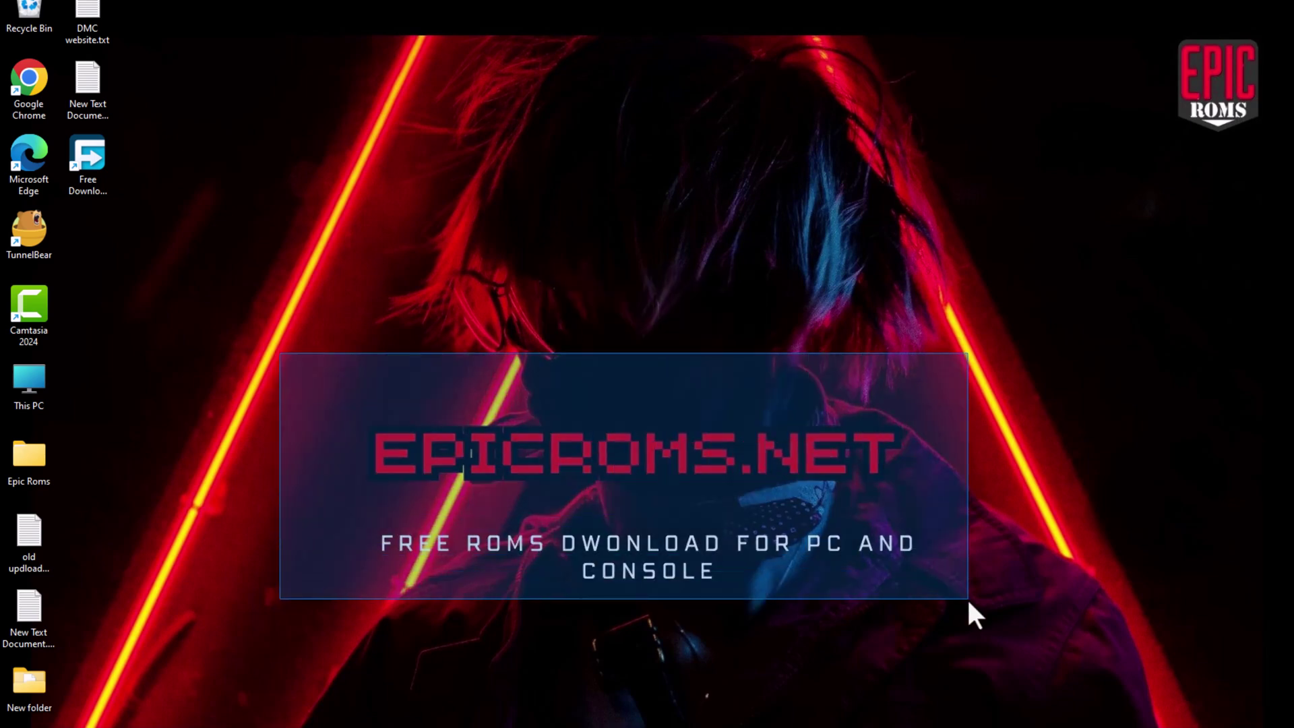
{"action": "mouse_move", "coordinate": [903, 726]}
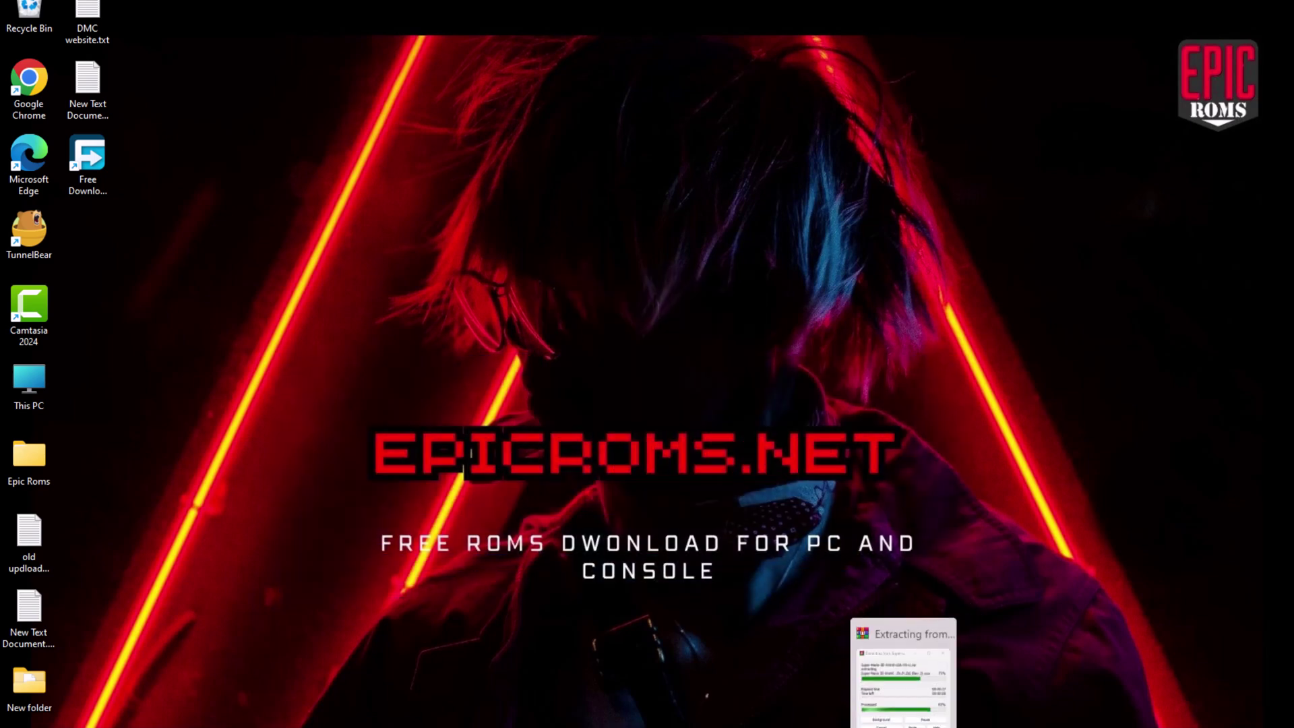
{"action": "left_click", "coordinate": [903, 674]}
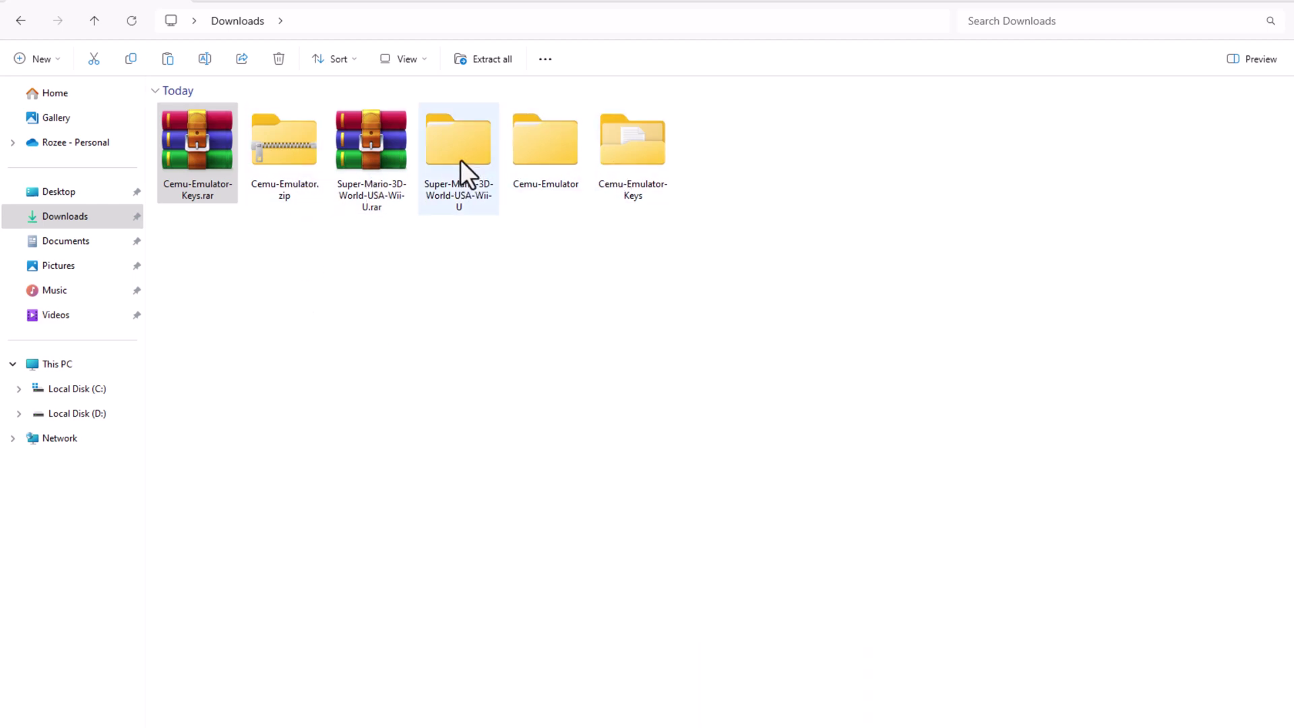
Launch Cemu.exe from the Cemu_2.6 folder inside the extracted Cemu-Emulator folder.
{"action": "double_click", "coordinate": [520, 148]}
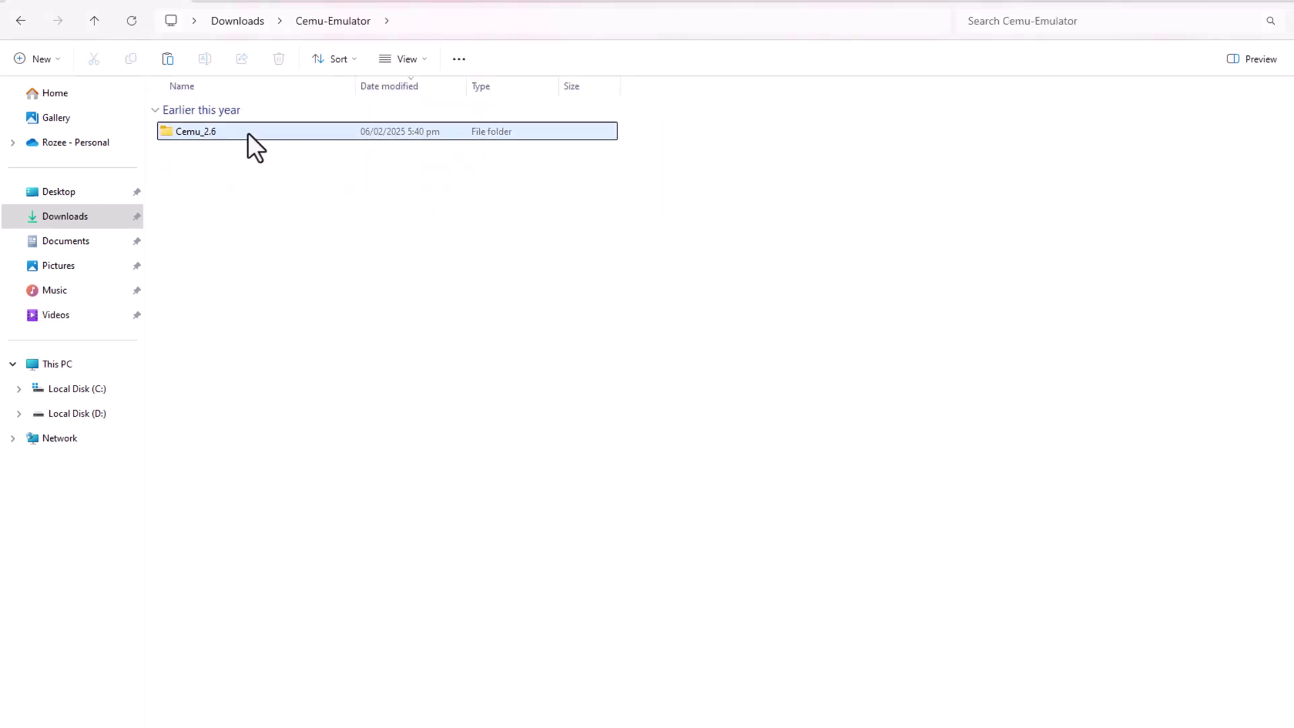
{"action": "double_click", "coordinate": [248, 132]}
{"action": "left_click", "coordinate": [241, 135]}
{"action": "double_click", "coordinate": [241, 135]}
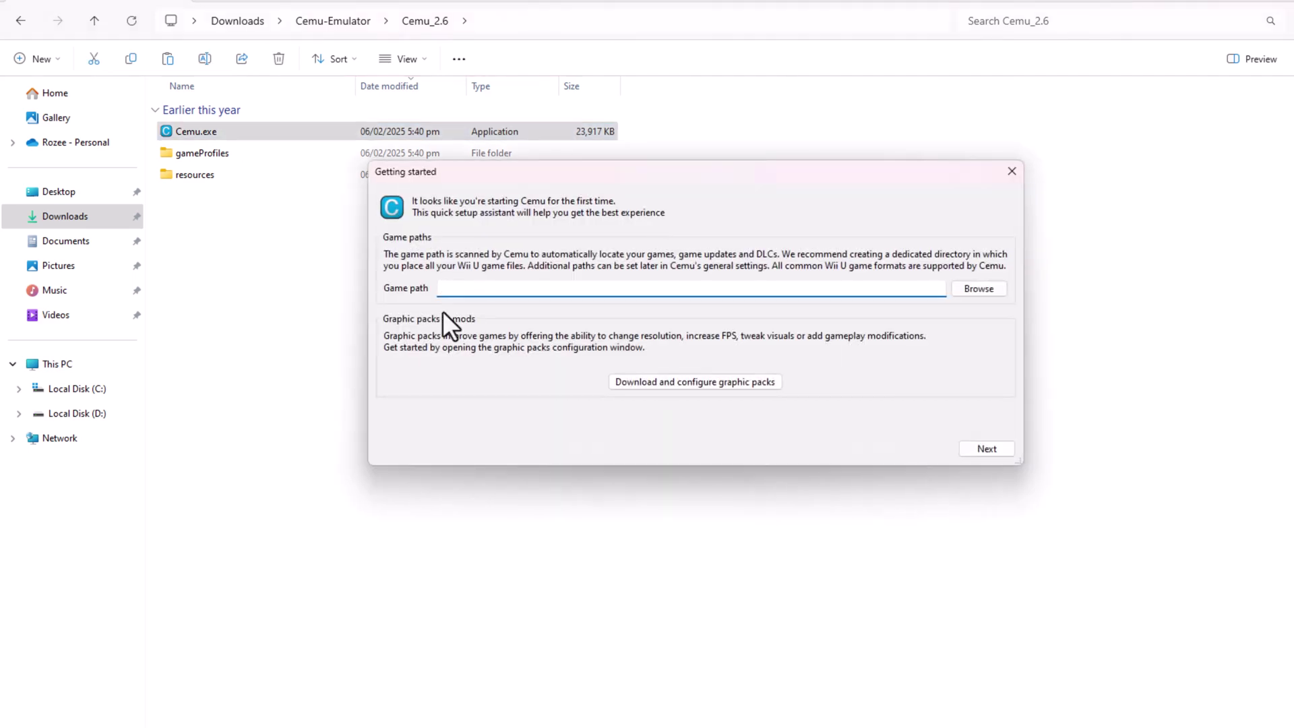
Set the game path to the Super Mario 3D World (USA) (EnFrEs) (Rev 2) folder in Downloads and finish the setup assistant.
{"action": "left_click", "coordinate": [964, 286]}
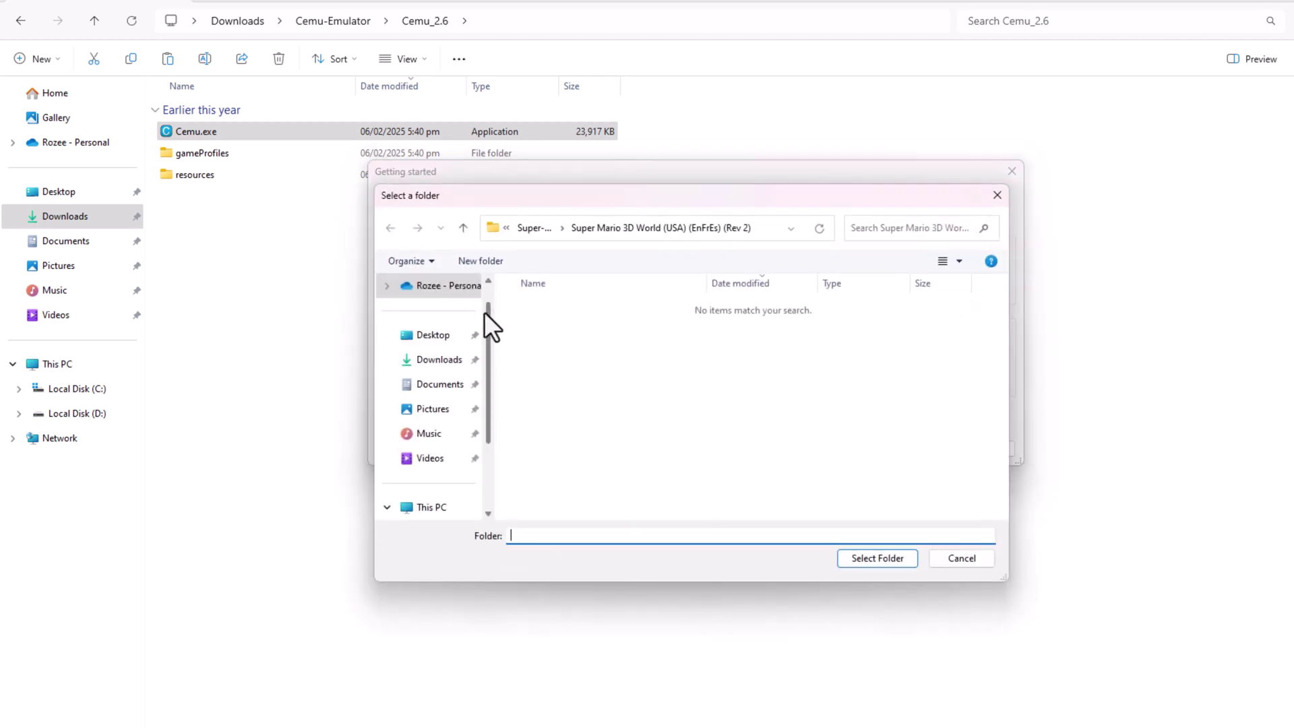
{"action": "left_click_drag", "start_coordinate": [487, 319], "coordinate": [485, 337]}
{"action": "left_click", "coordinate": [442, 336]}
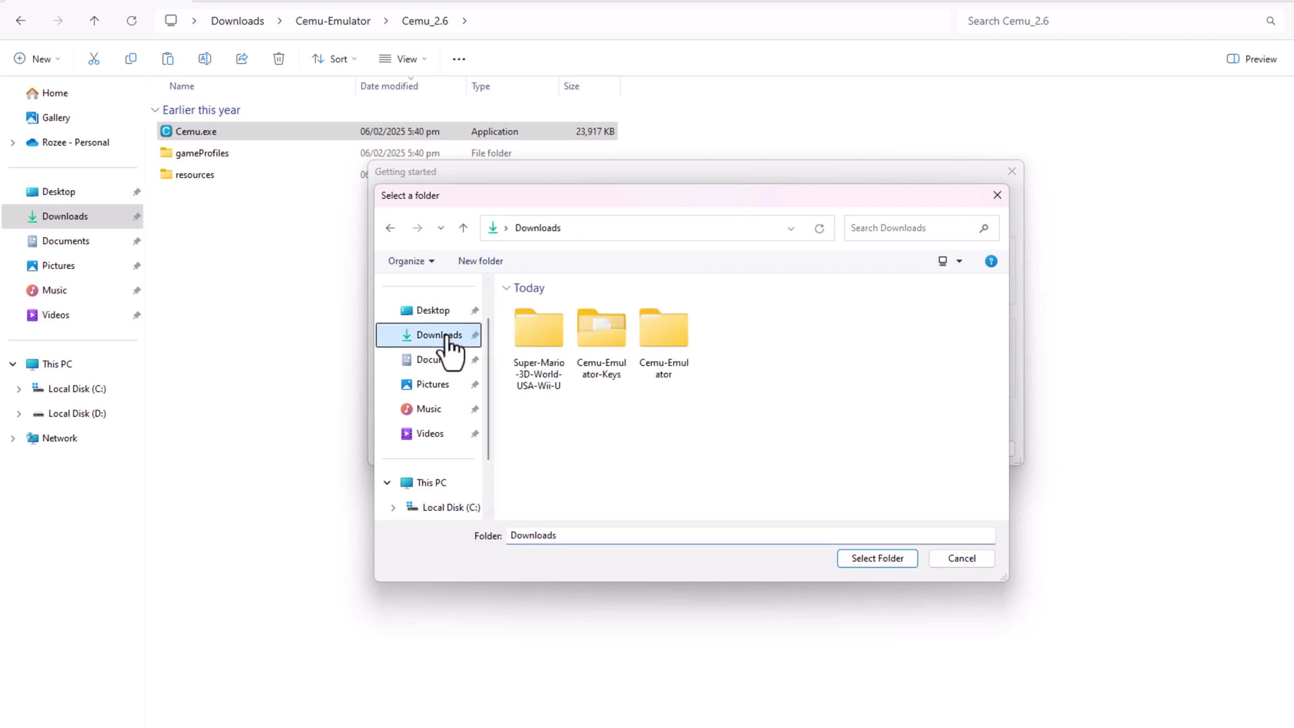
{"action": "double_click", "coordinate": [546, 354]}
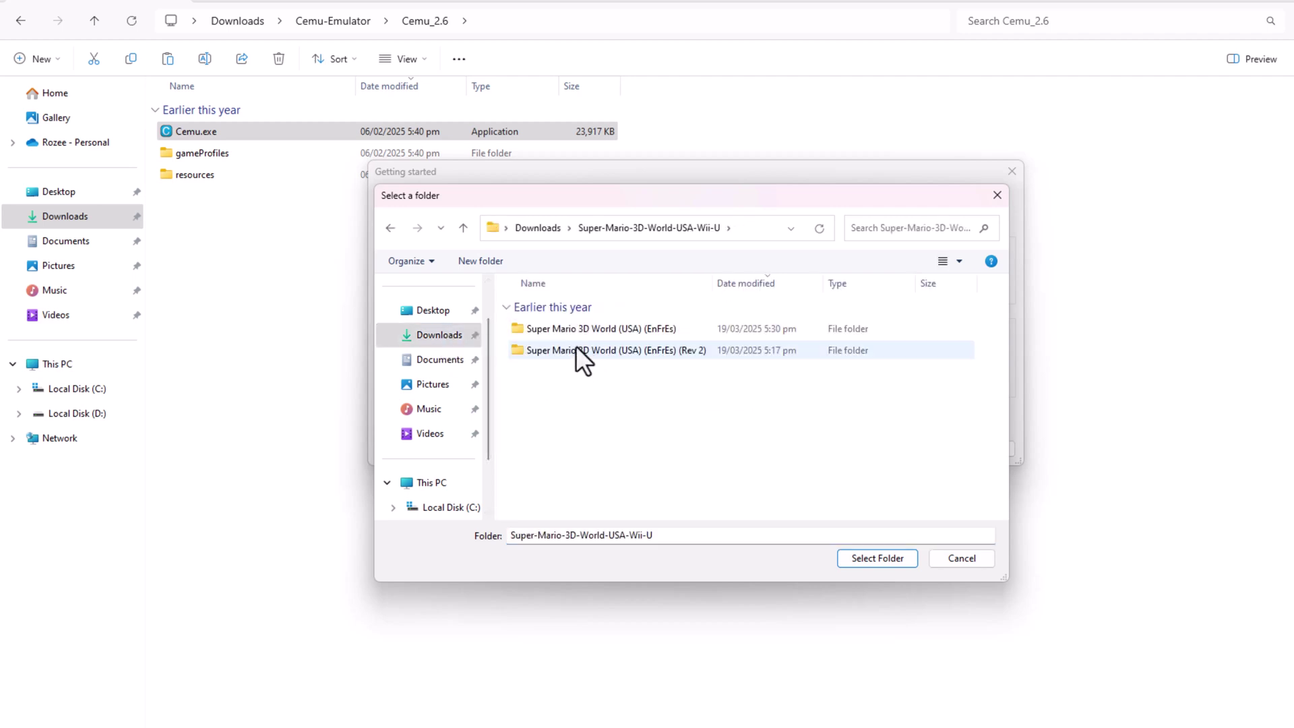
{"action": "double_click", "coordinate": [574, 349]}
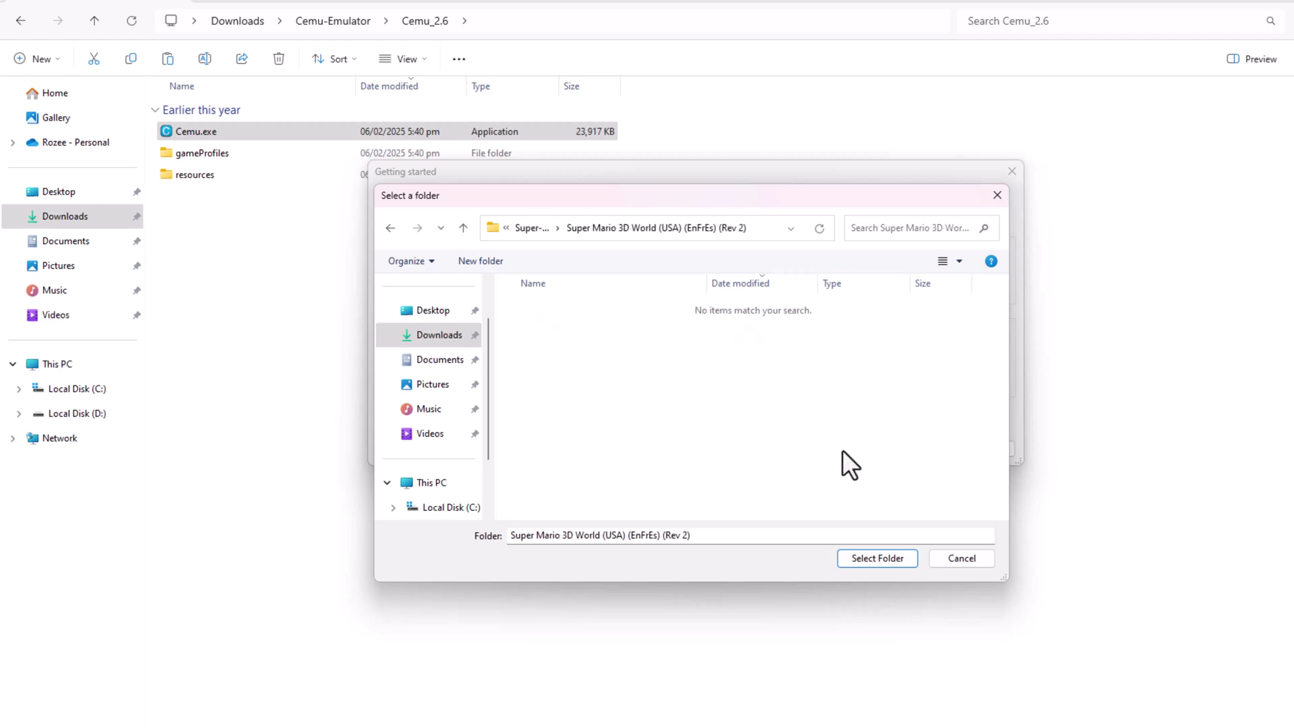
{"action": "left_click", "coordinate": [866, 558]}
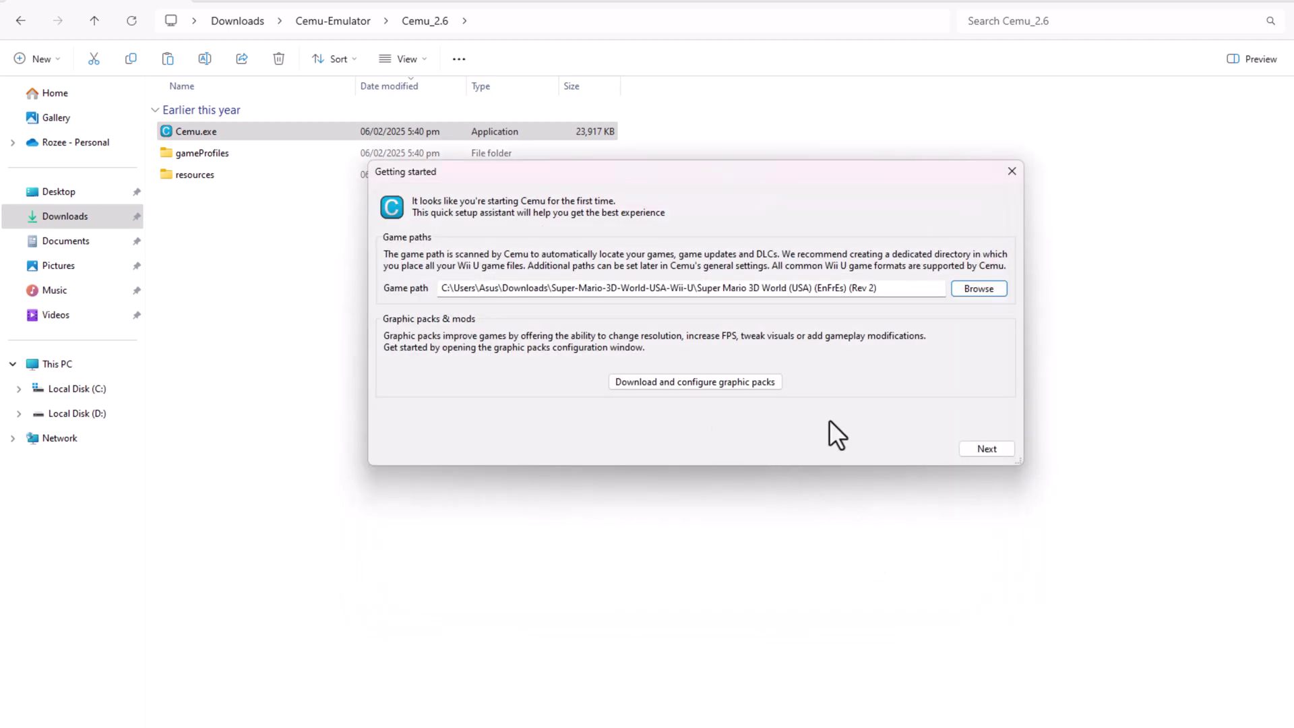
{"action": "left_click", "coordinate": [977, 449]}
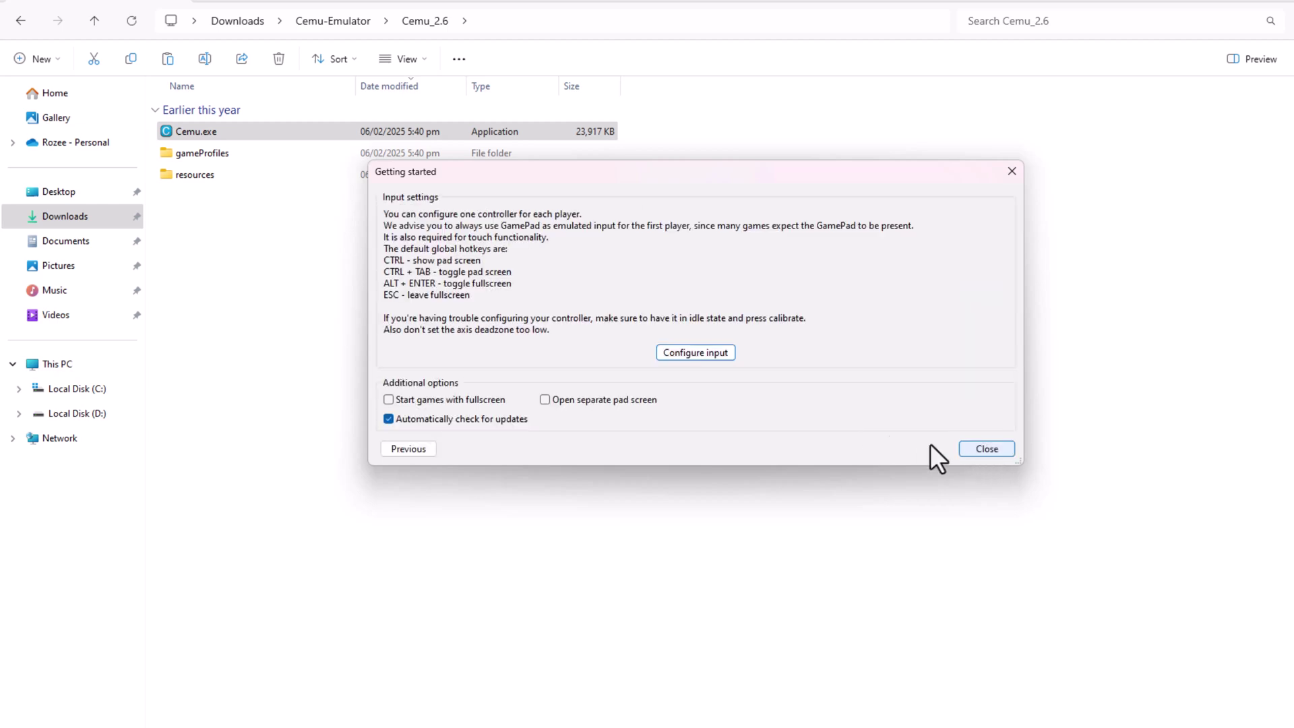
{"action": "left_click", "coordinate": [970, 450]}
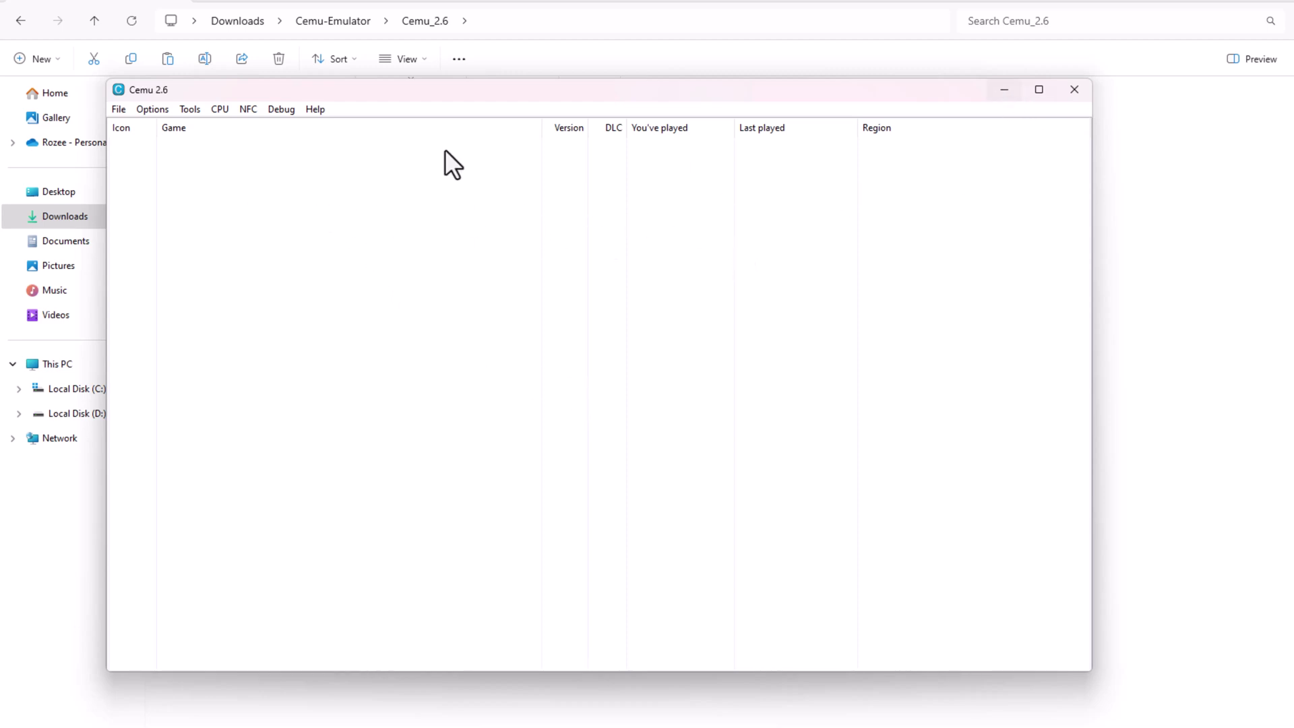
Try to load the Super Mario 3D World (Rev 2) .wux file in Cemu.
{"action": "left_click", "coordinate": [116, 109]}
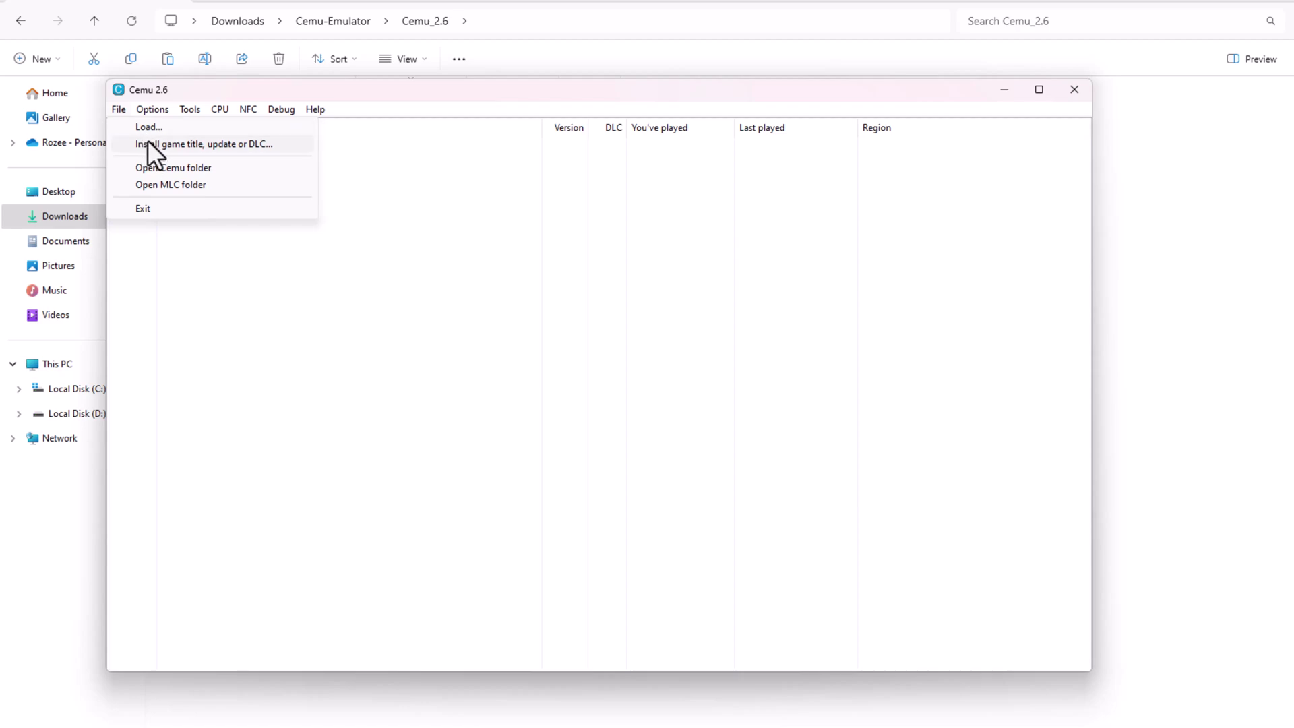
{"action": "left_click", "coordinate": [144, 130]}
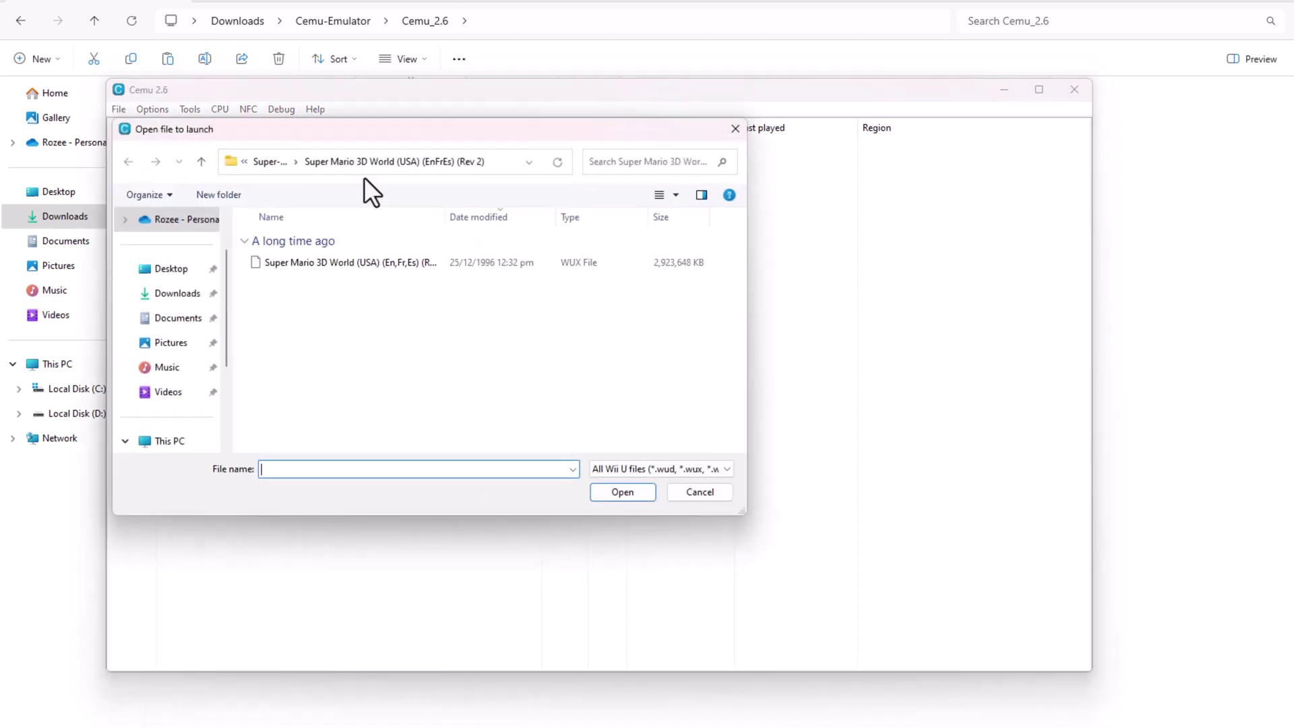
{"action": "double_click", "coordinate": [306, 262]}
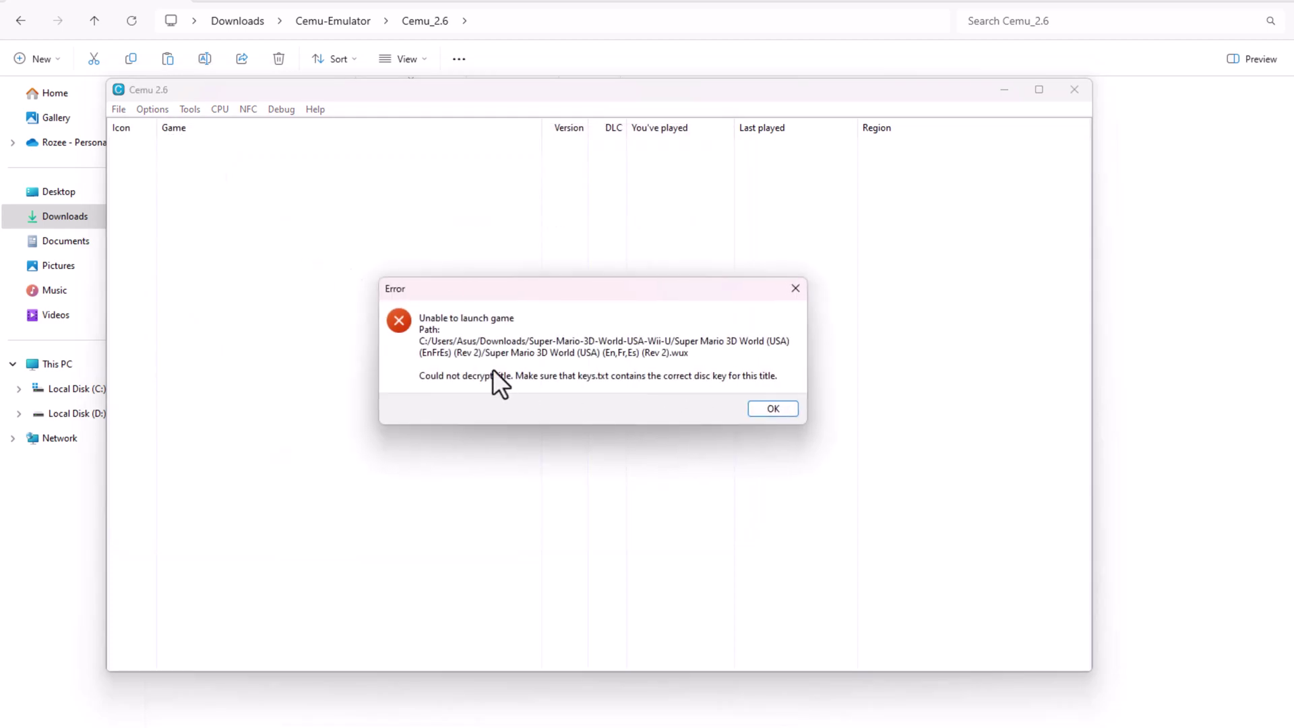
{"action": "left_click", "coordinate": [795, 290]}
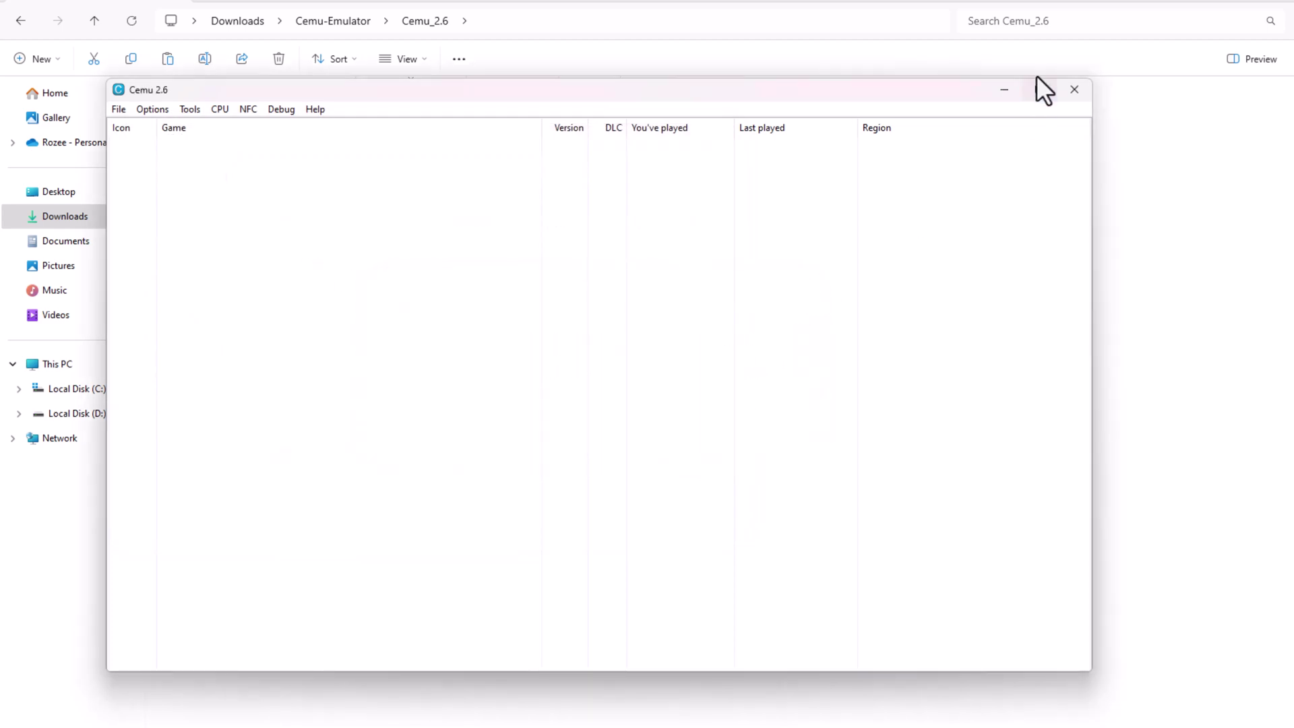
Minimize Cemu and copy keys.txt from the Cemu-Emulator-Keys folder in Downloads.
{"action": "left_click", "coordinate": [1003, 90]}
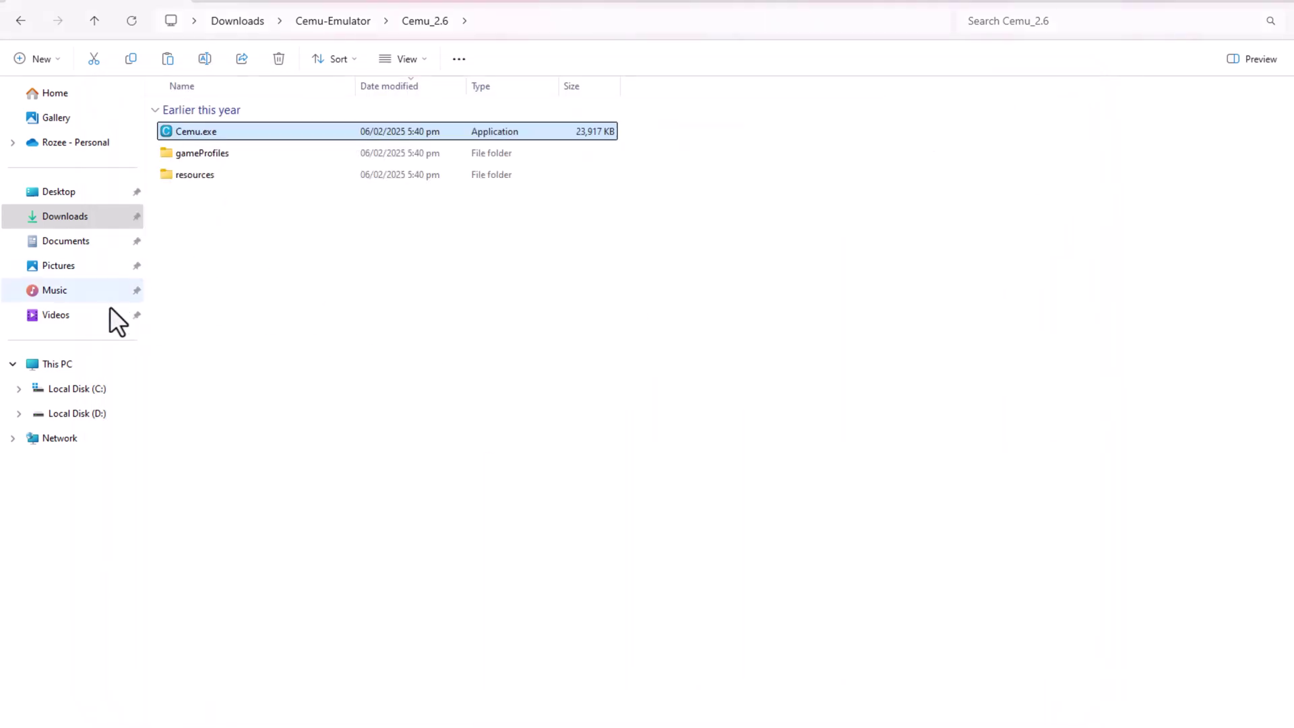
{"action": "left_click", "coordinate": [21, 20]}
{"action": "left_click", "coordinate": [16, 22]}
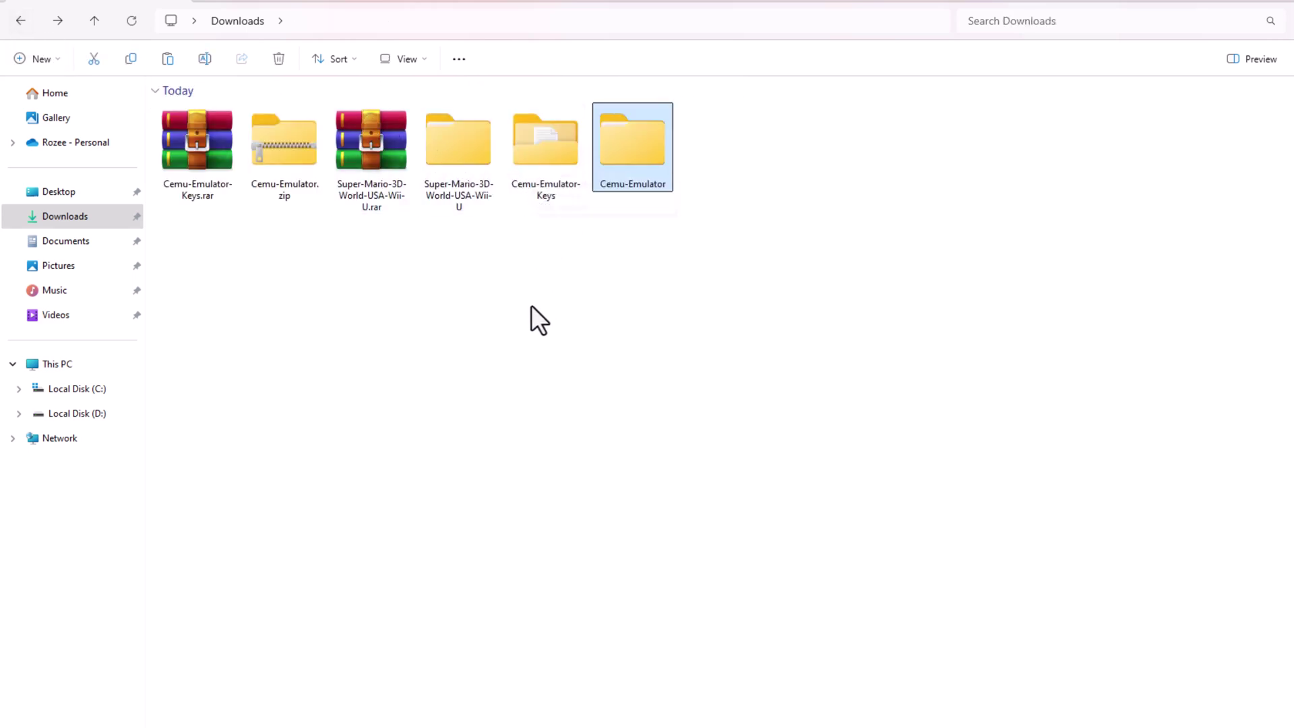
{"action": "double_click", "coordinate": [539, 174]}
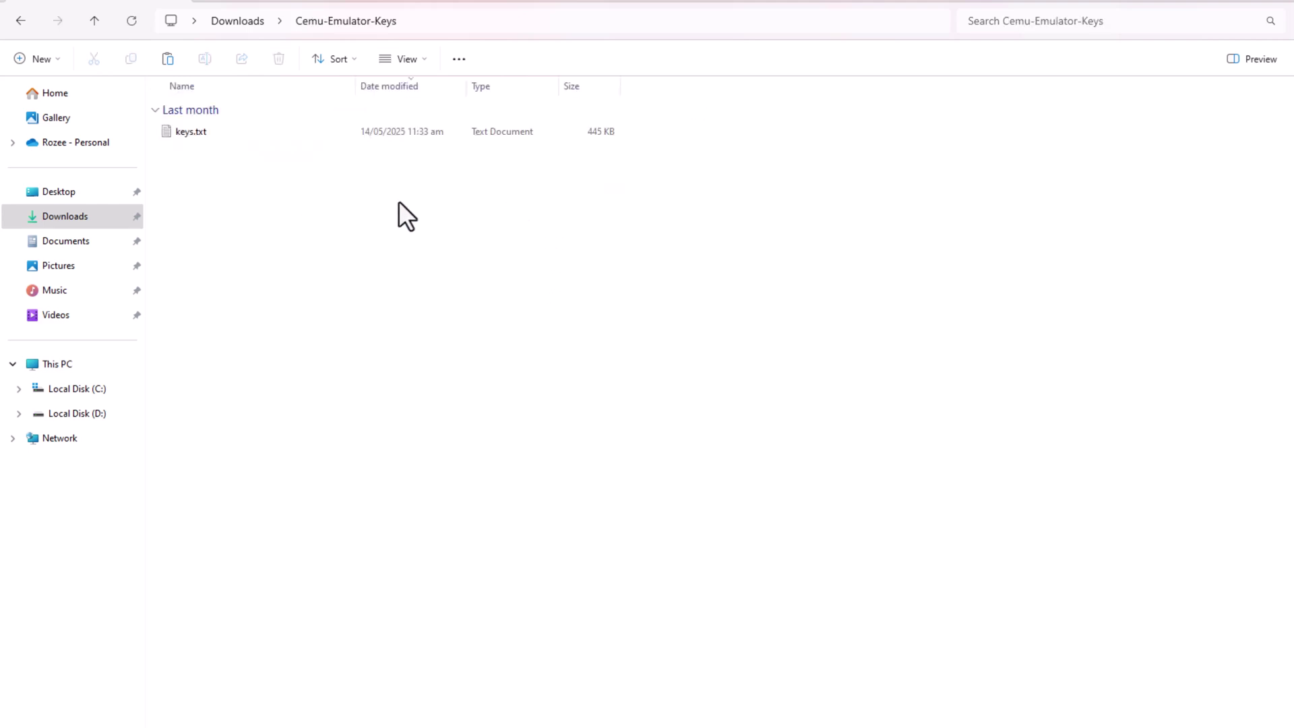
{"action": "right_click", "coordinate": [293, 127]}
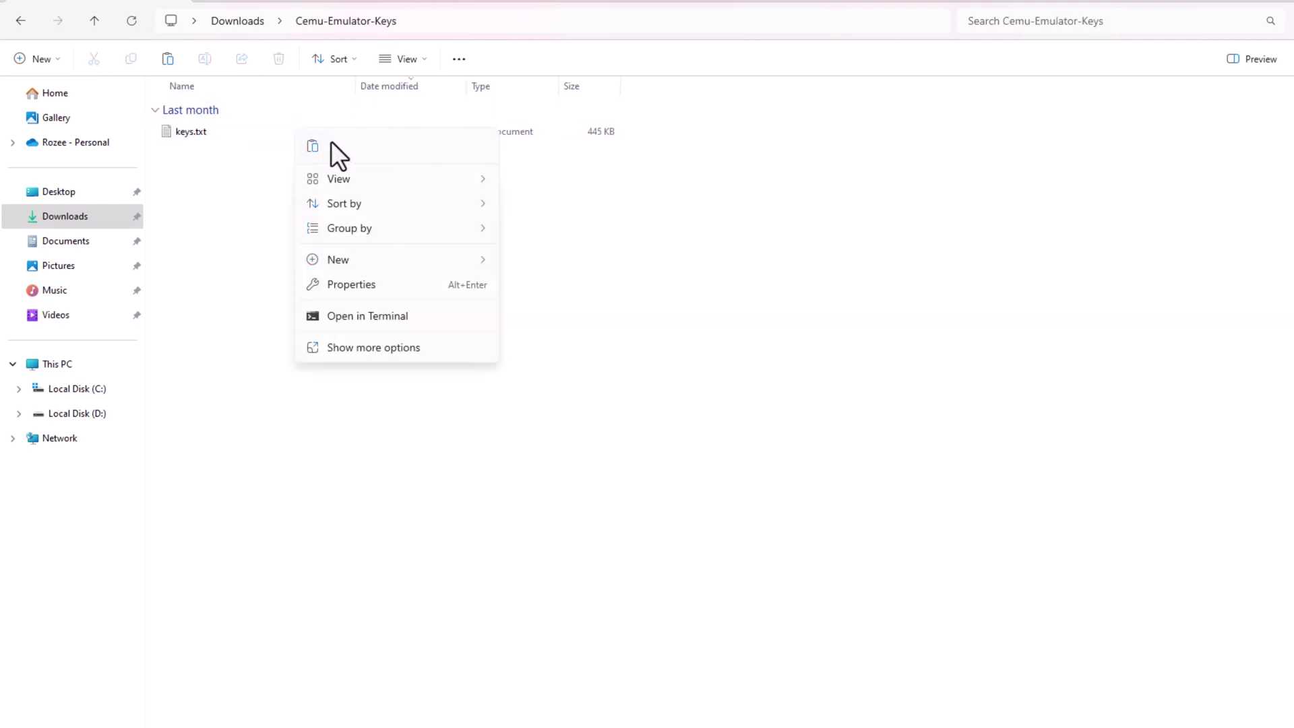
{"action": "left_click", "coordinate": [268, 132]}
{"action": "left_click", "coordinate": [268, 132]}
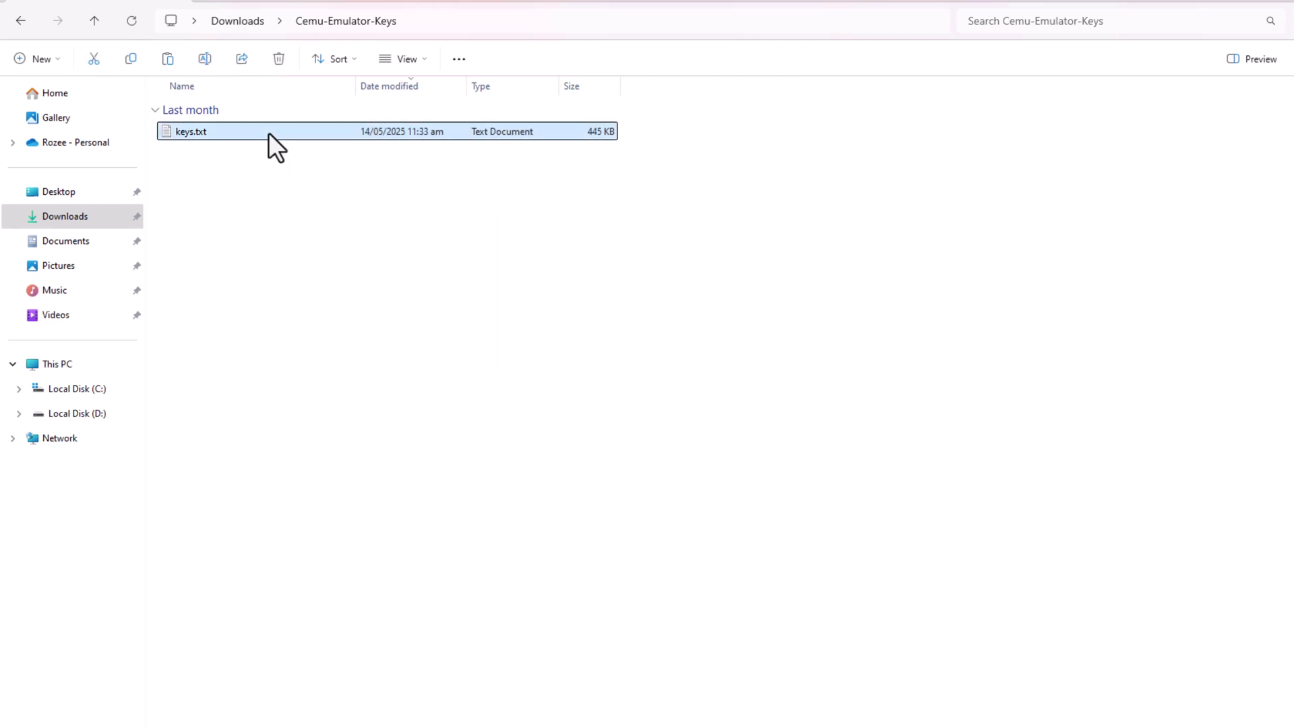
{"action": "right_click", "coordinate": [269, 134]}
{"action": "left_click", "coordinate": [318, 151]}
Open the Cemu folder at Local Disk (C:) > Users > Asus > AppData > Roaming.
{"action": "left_click", "coordinate": [81, 390]}
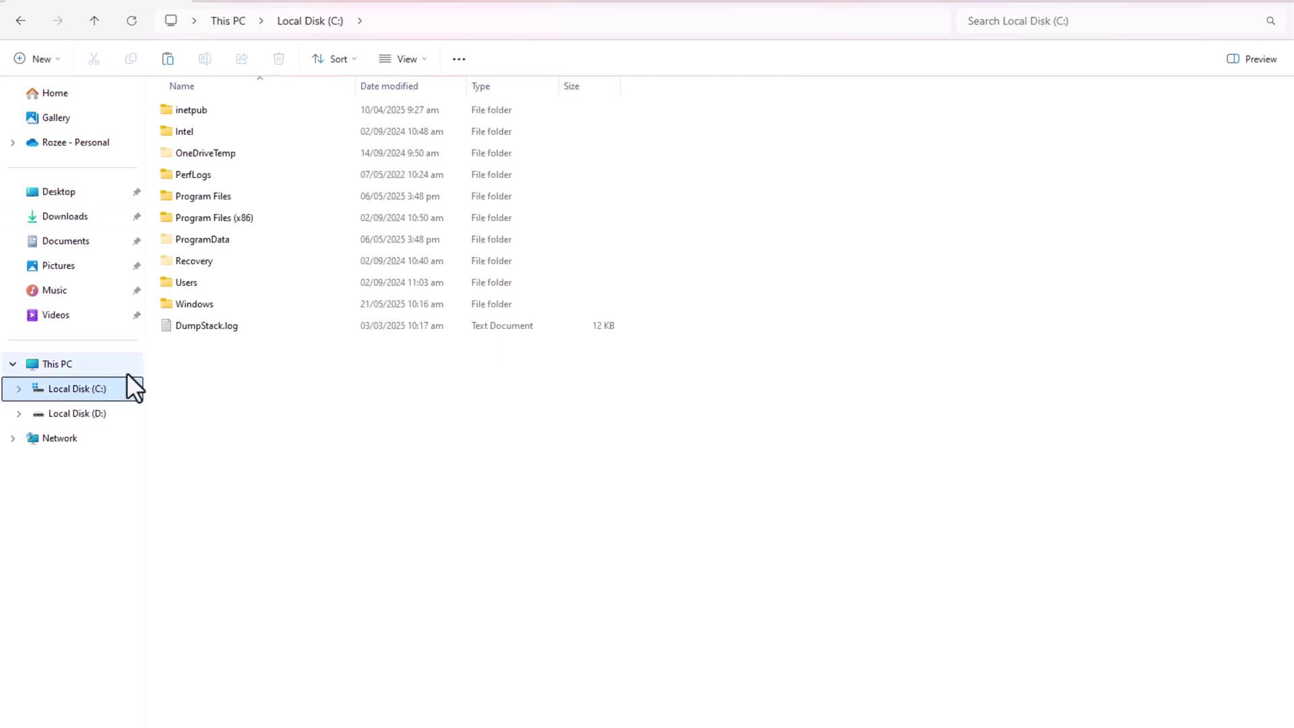
{"action": "double_click", "coordinate": [200, 285]}
{"action": "left_click", "coordinate": [213, 116]}
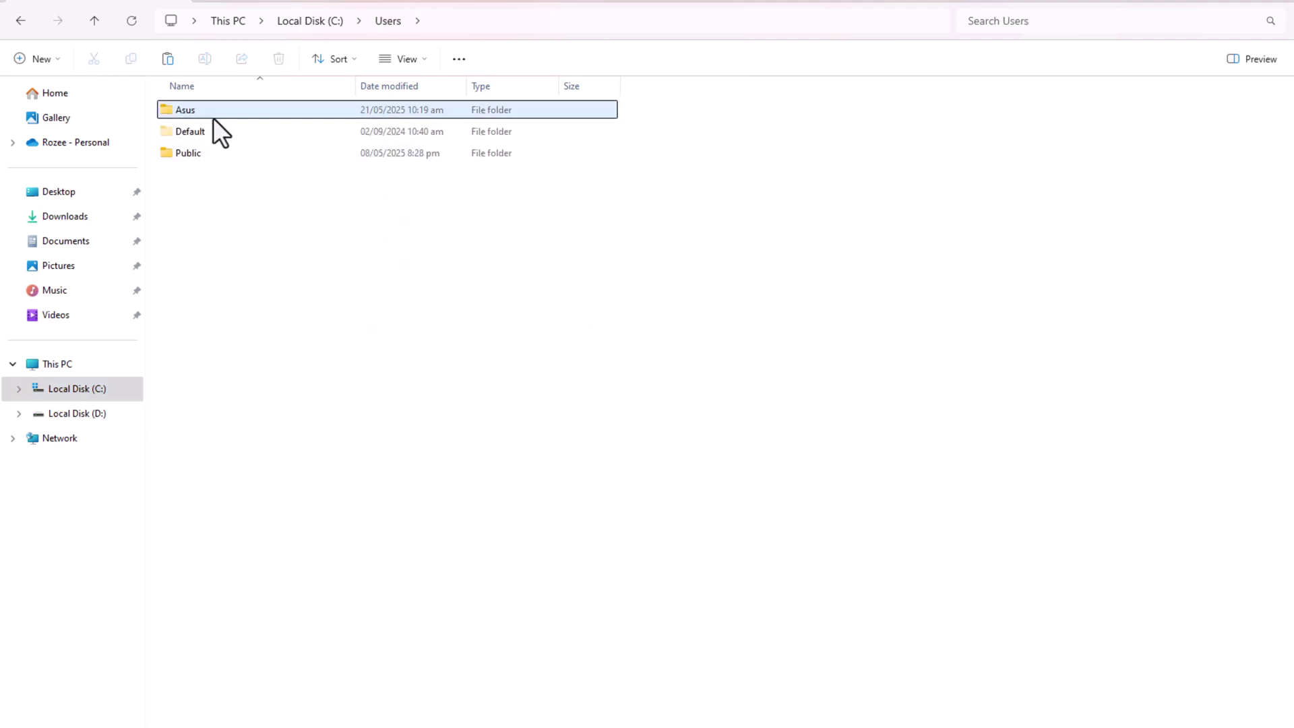
{"action": "double_click", "coordinate": [213, 116]}
{"action": "double_click", "coordinate": [223, 108]}
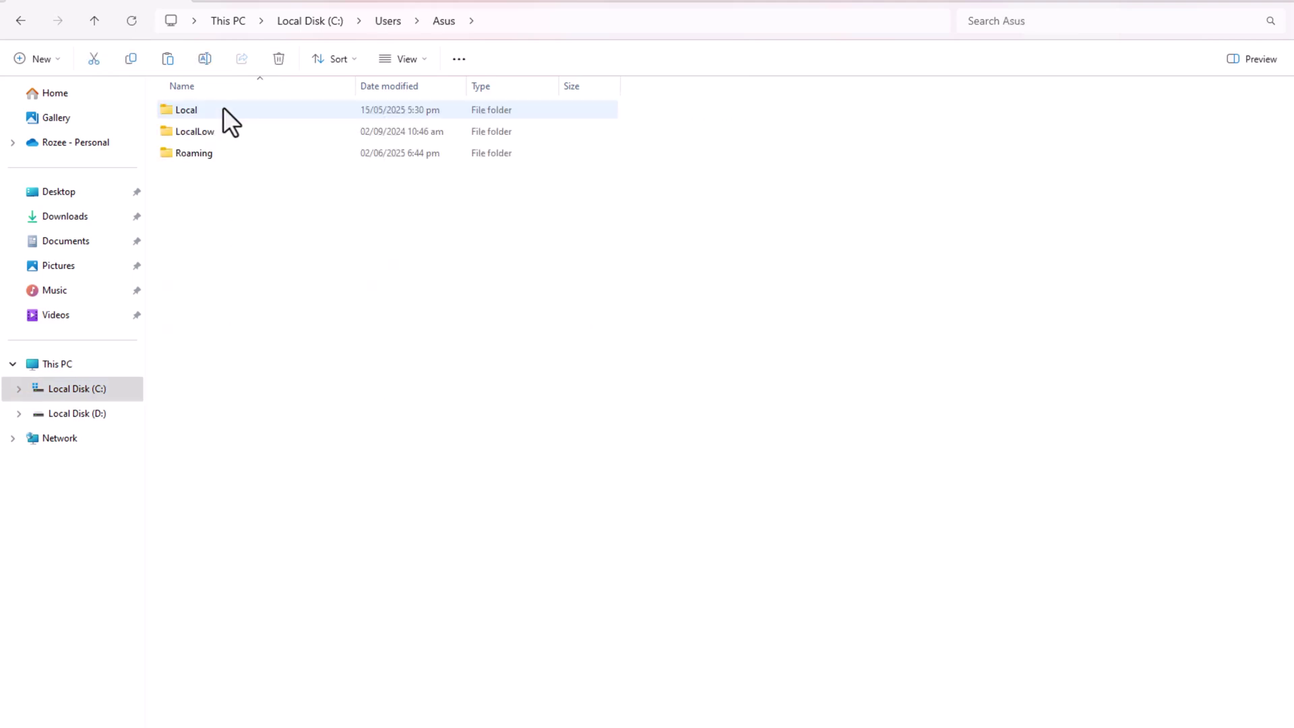
{"action": "double_click", "coordinate": [217, 153]}
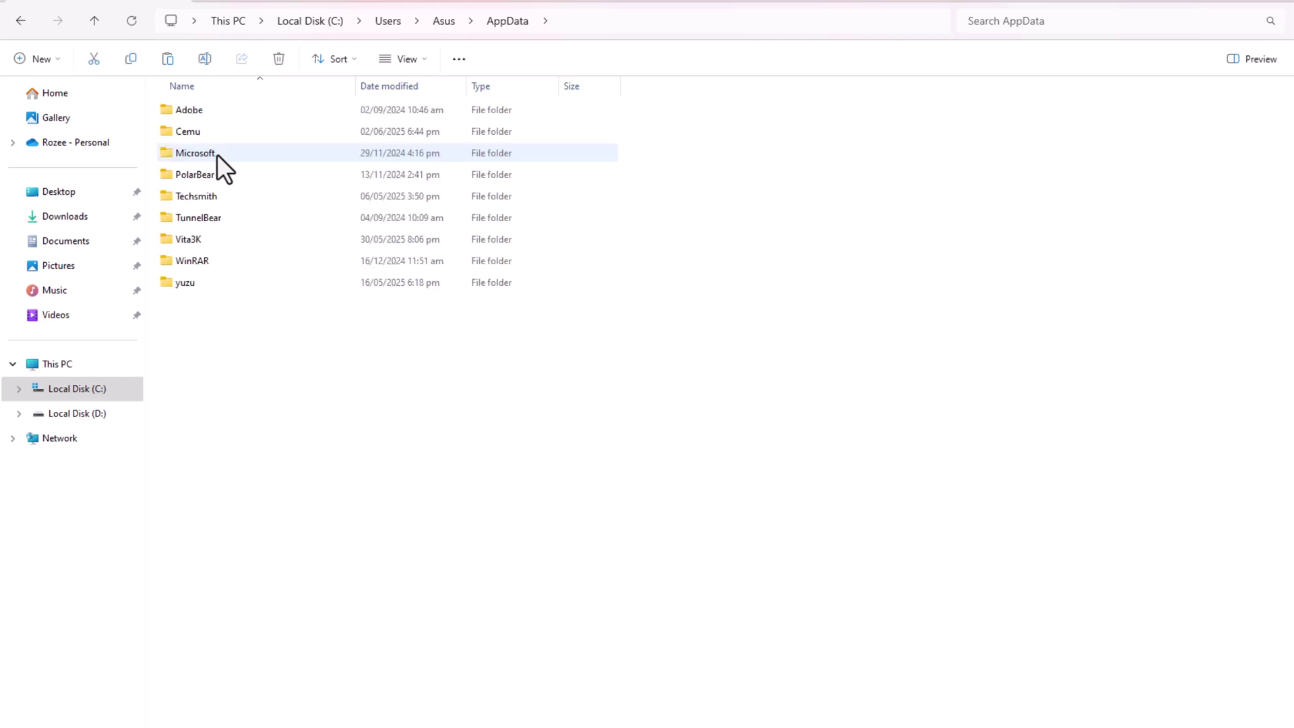
{"action": "double_click", "coordinate": [221, 132]}
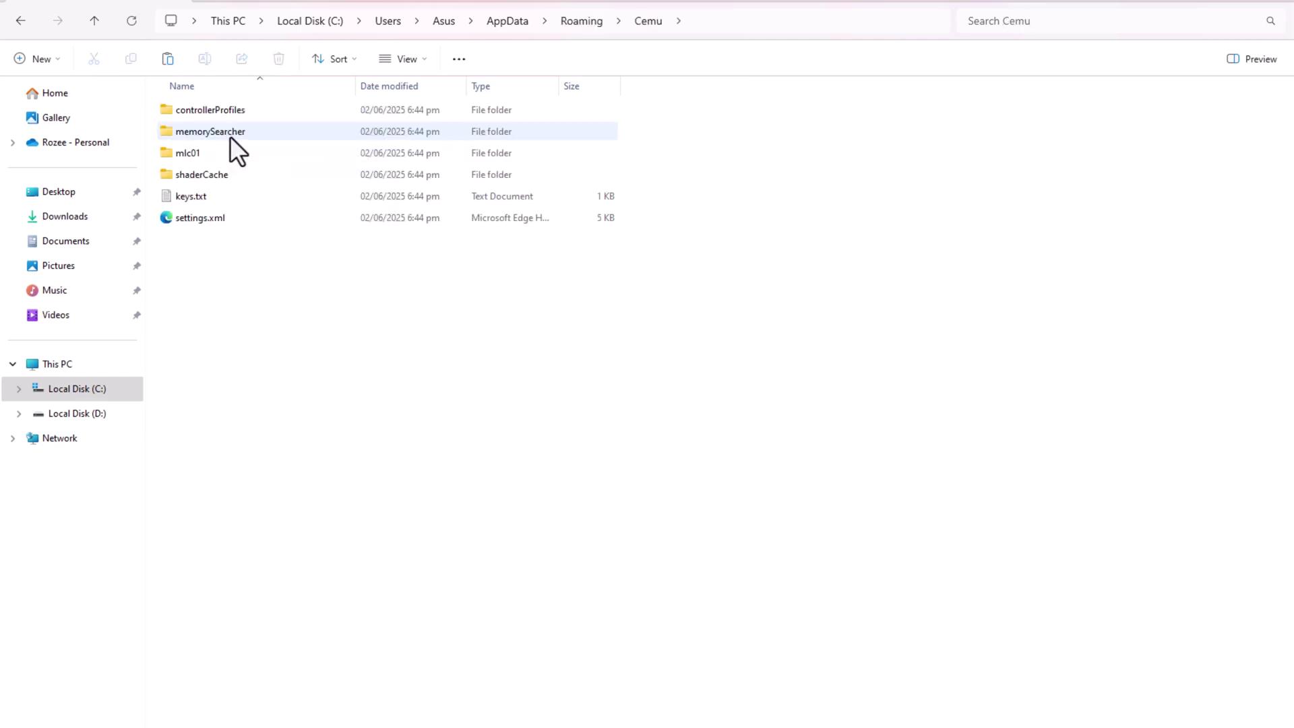
Paste the copied keys.txt into the Roaming Cemu folder, replacing the existing file.
{"action": "right_click", "coordinate": [258, 306]}
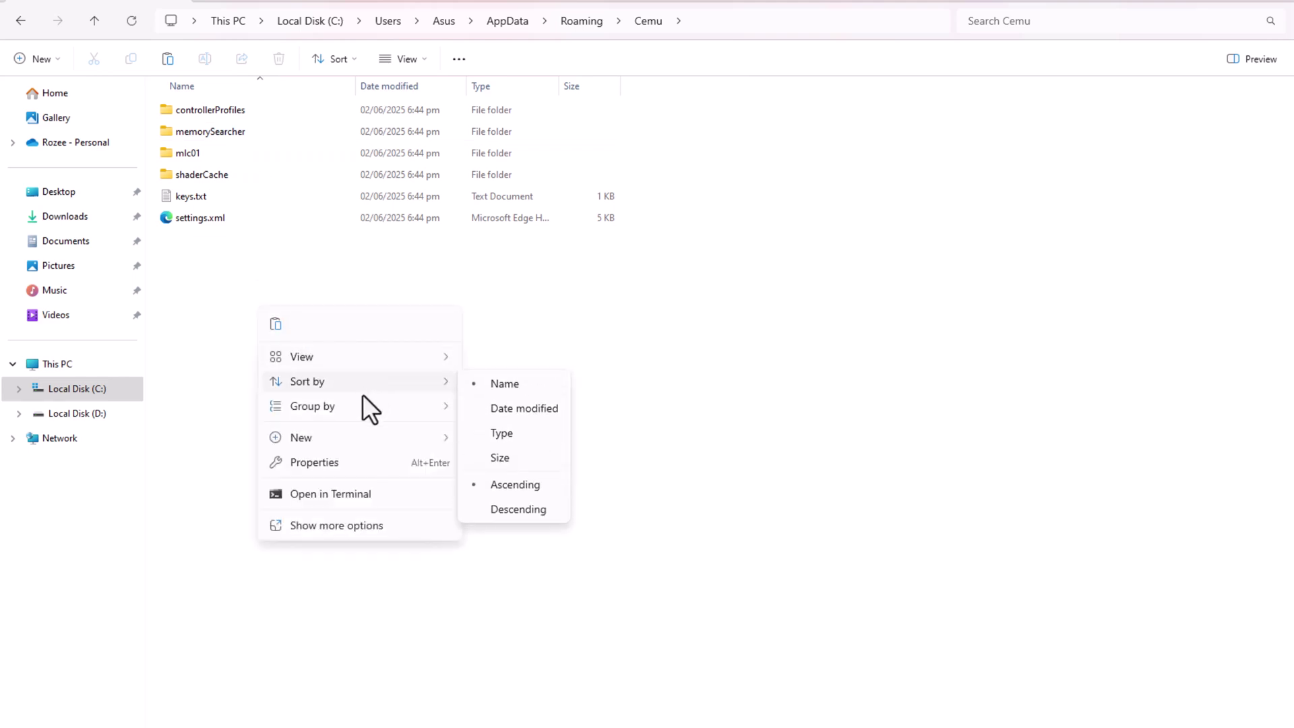
{"action": "right_click", "coordinate": [292, 292]}
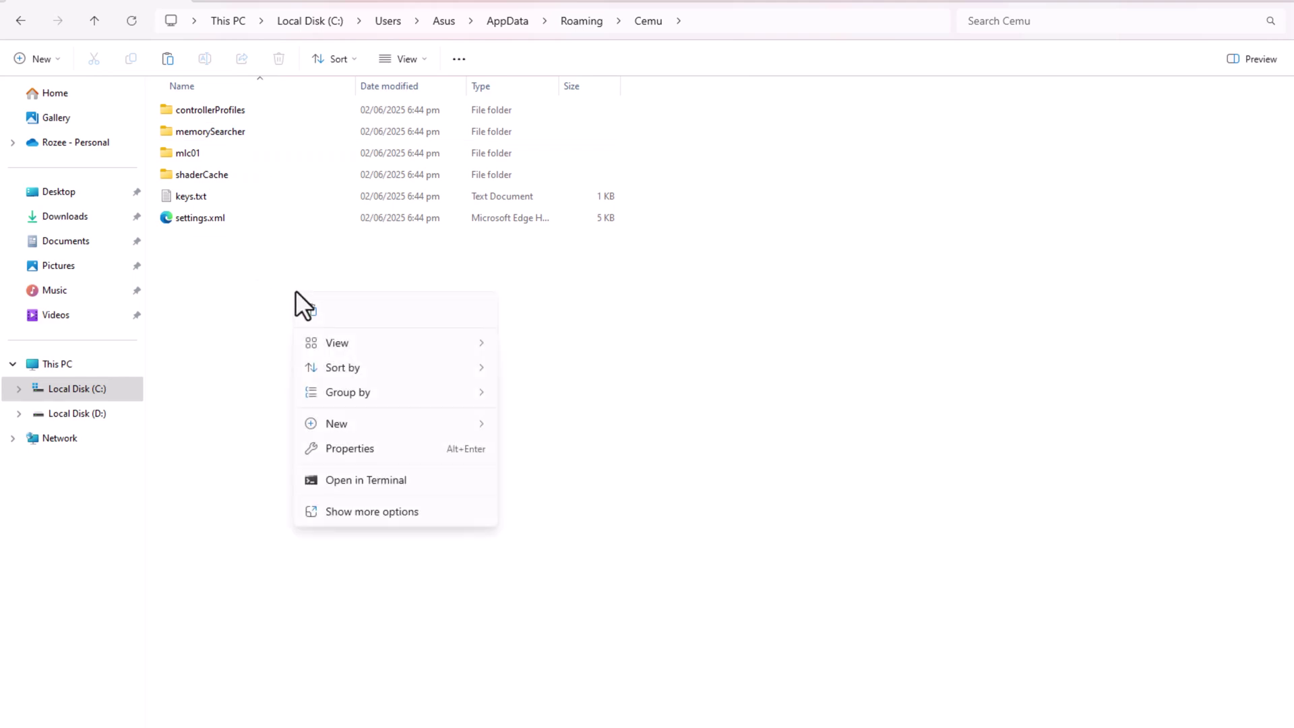
{"action": "left_click", "coordinate": [310, 311]}
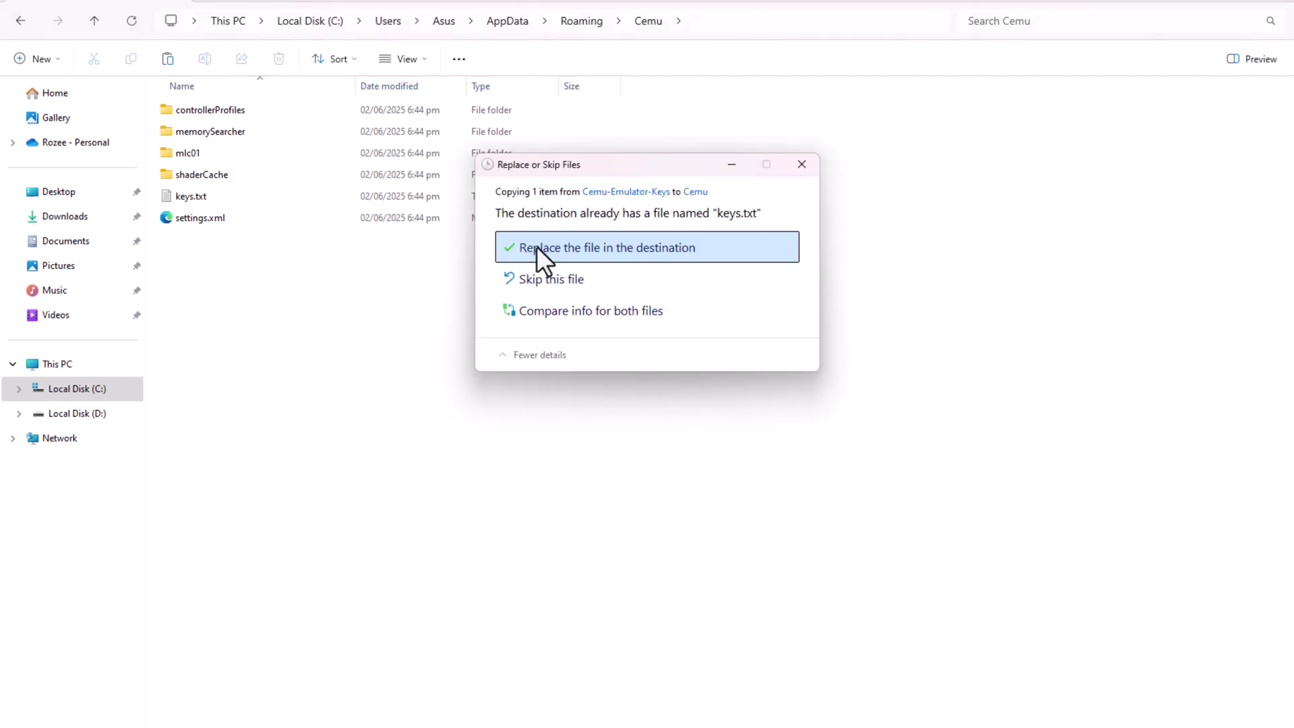
{"action": "left_click", "coordinate": [609, 253]}
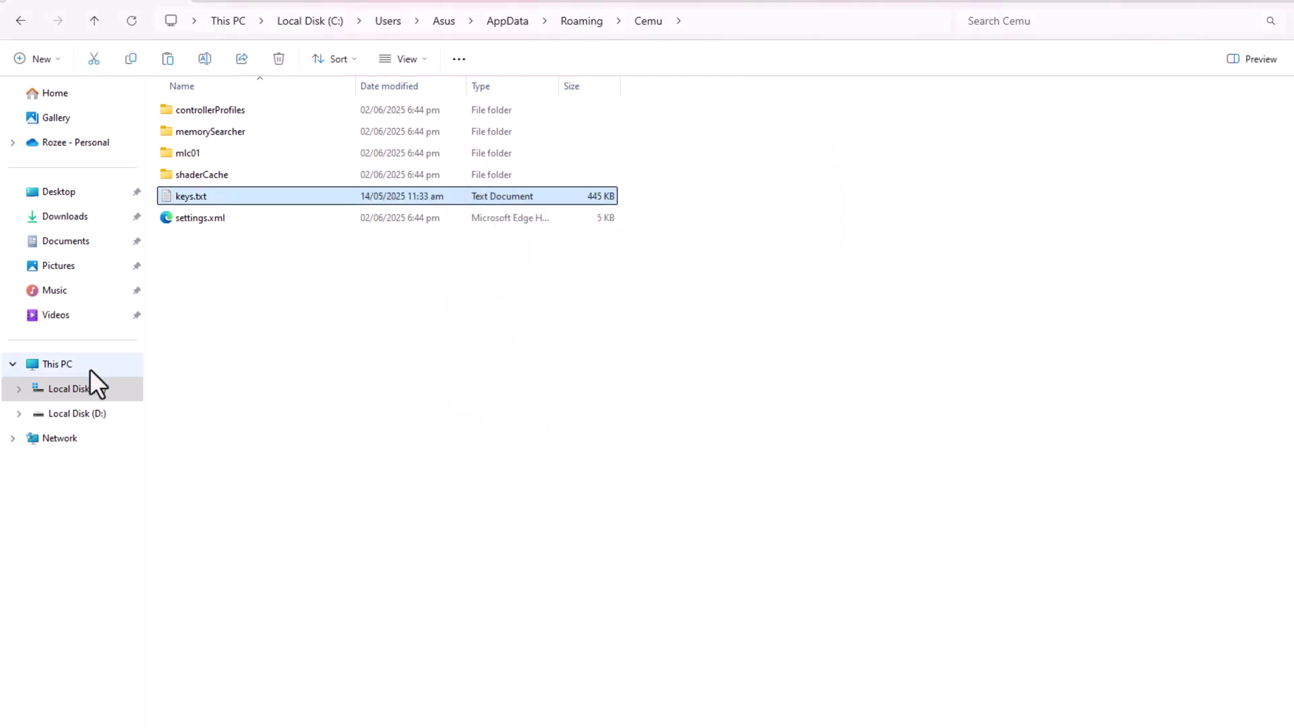
Return to Downloads and open the extracted Cemu-Emulator folder.
{"action": "left_click", "coordinate": [71, 216]}
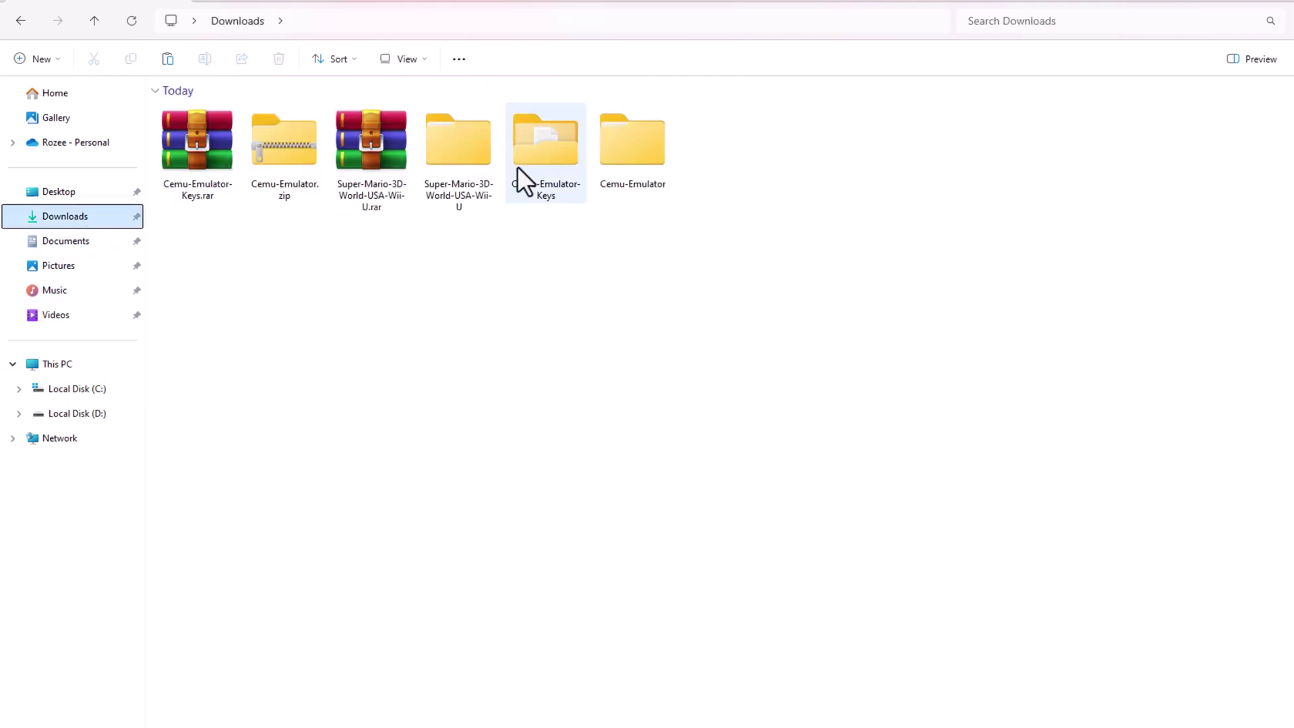
{"action": "double_click", "coordinate": [530, 167]}
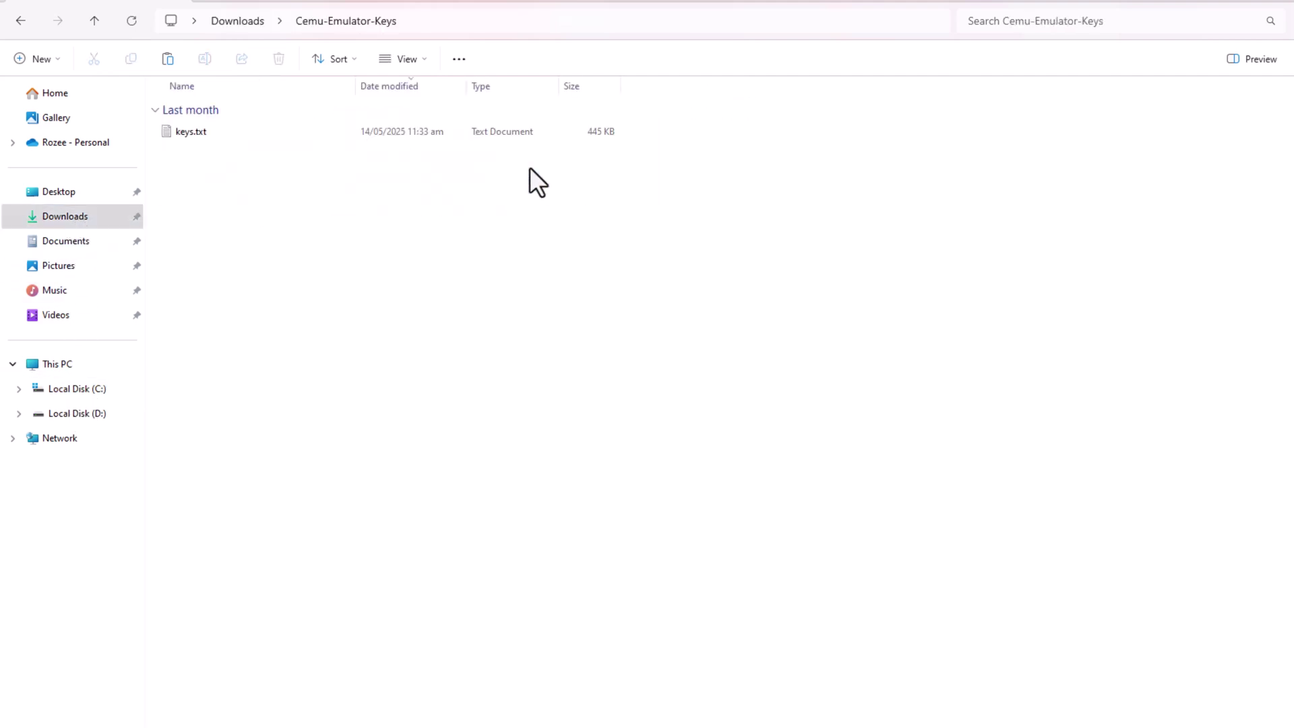
{"action": "left_click", "coordinate": [13, 27]}
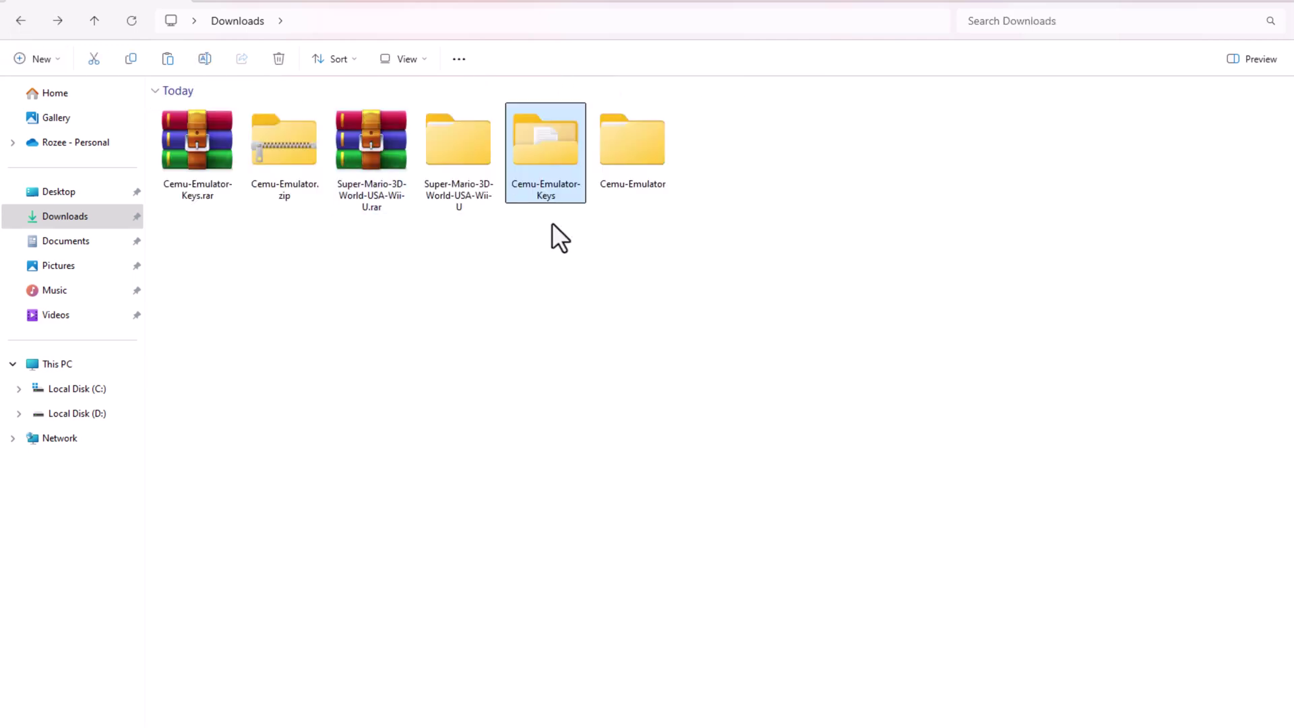
{"action": "left_click", "coordinate": [625, 154]}
{"action": "double_click", "coordinate": [624, 153]}
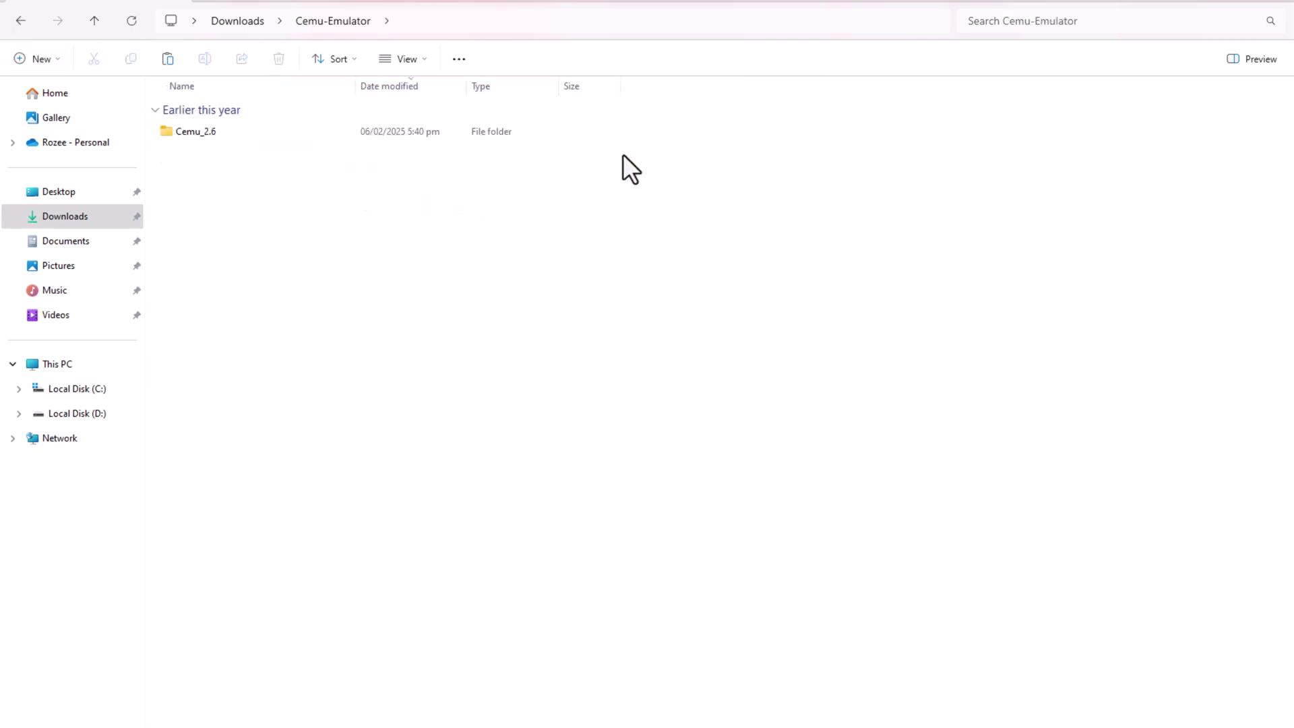
Launch Cemu.exe from the Cemu_2.6 folder and start SUPER MARIO 3D WORLD from the game list.
{"action": "right_click", "coordinate": [304, 132]}
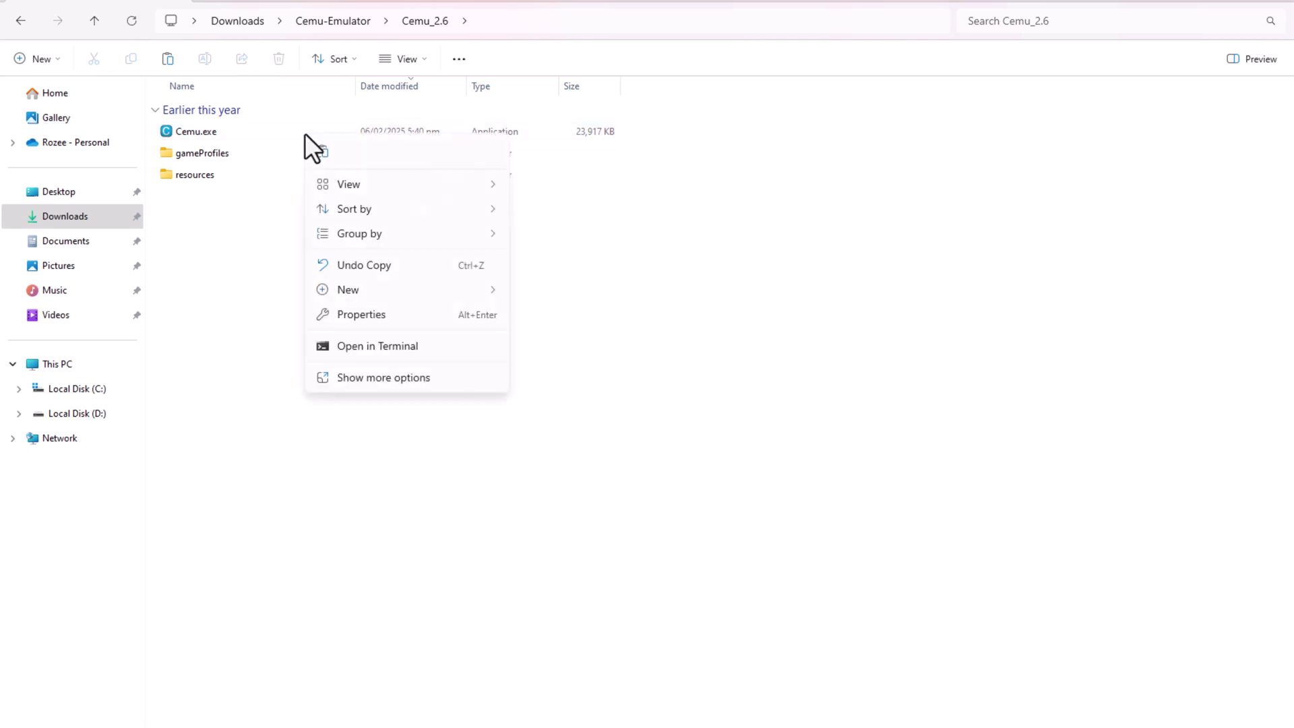
{"action": "left_click", "coordinate": [262, 134]}
{"action": "right_click", "coordinate": [261, 133]}
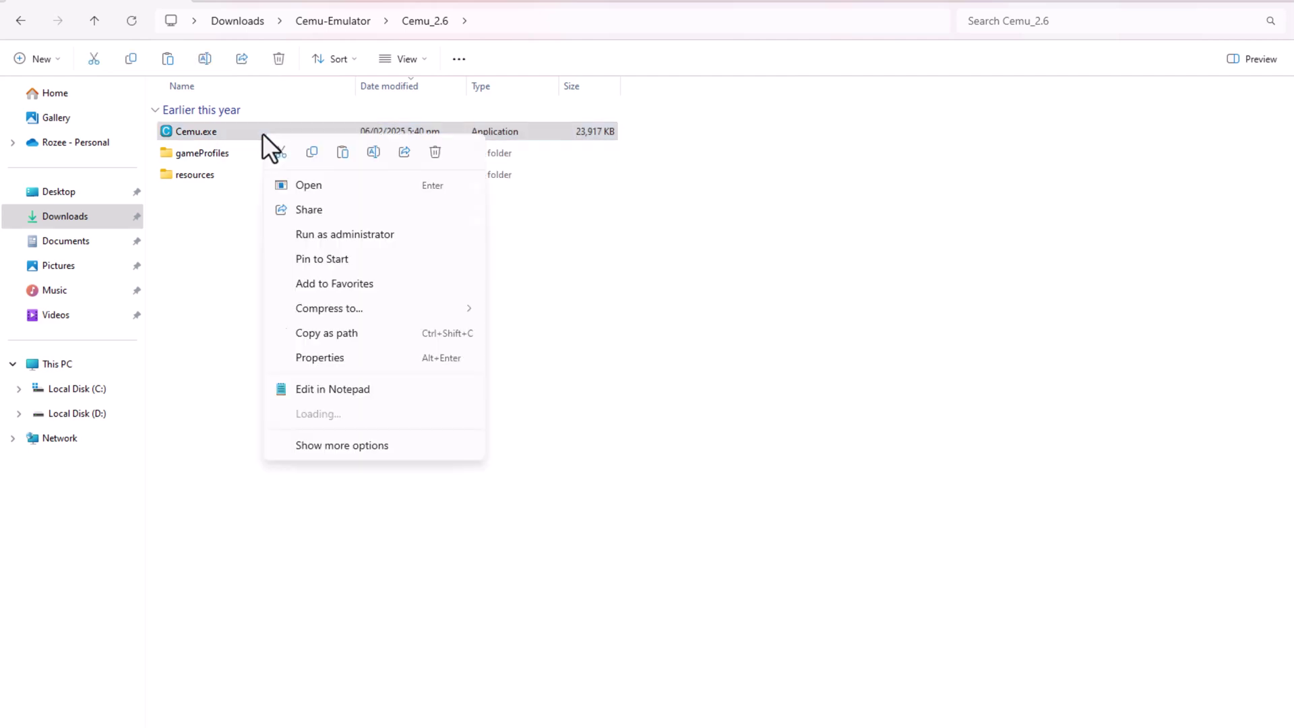
{"action": "left_click", "coordinate": [306, 193]}
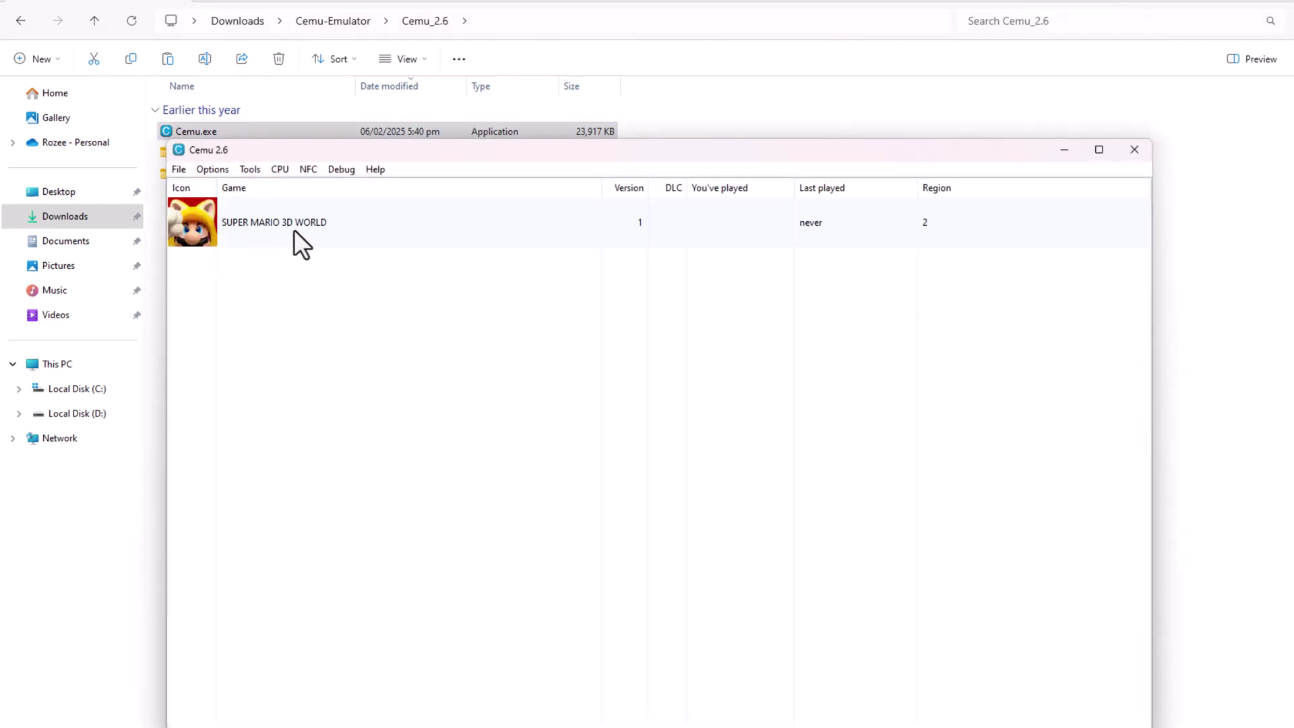
{"action": "left_click", "coordinate": [293, 230]}
{"action": "double_click", "coordinate": [293, 229]}
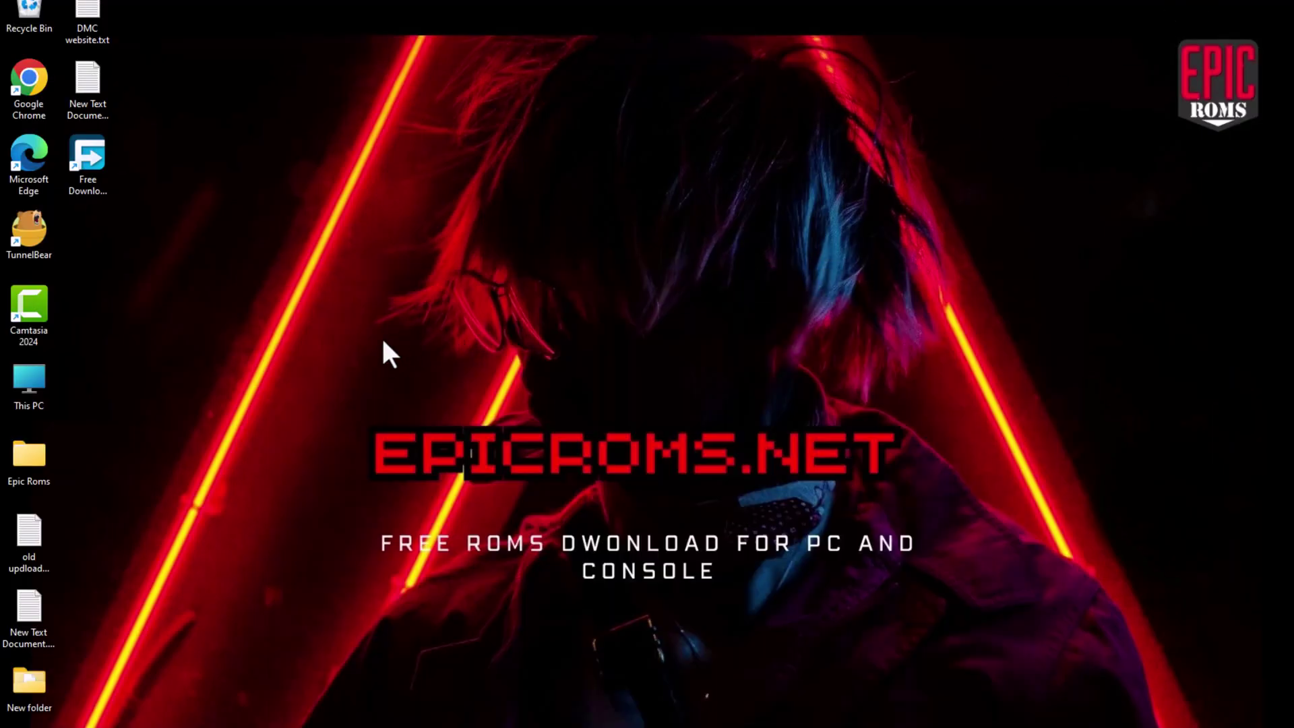
{"action": "left_click_drag", "start_coordinate": [351, 364], "coordinate": [913, 630]}
{"action": "left_click_drag", "start_coordinate": [348, 402], "coordinate": [934, 621]}
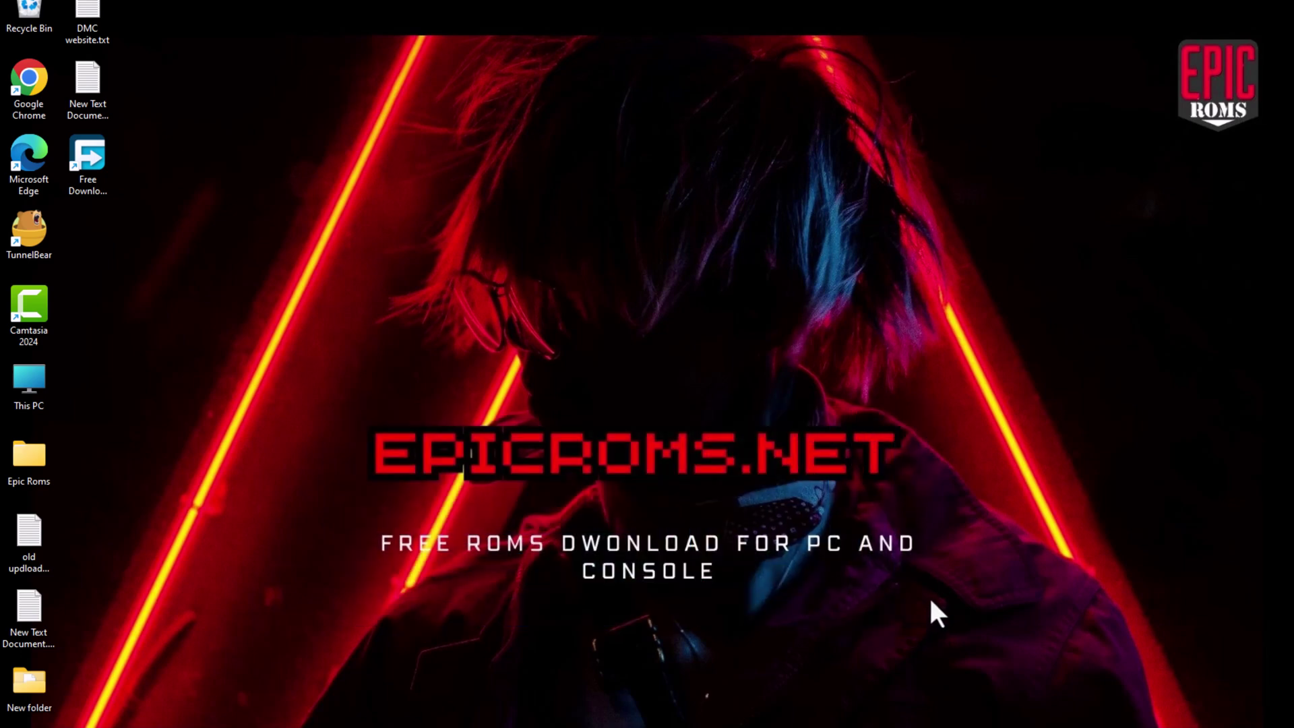